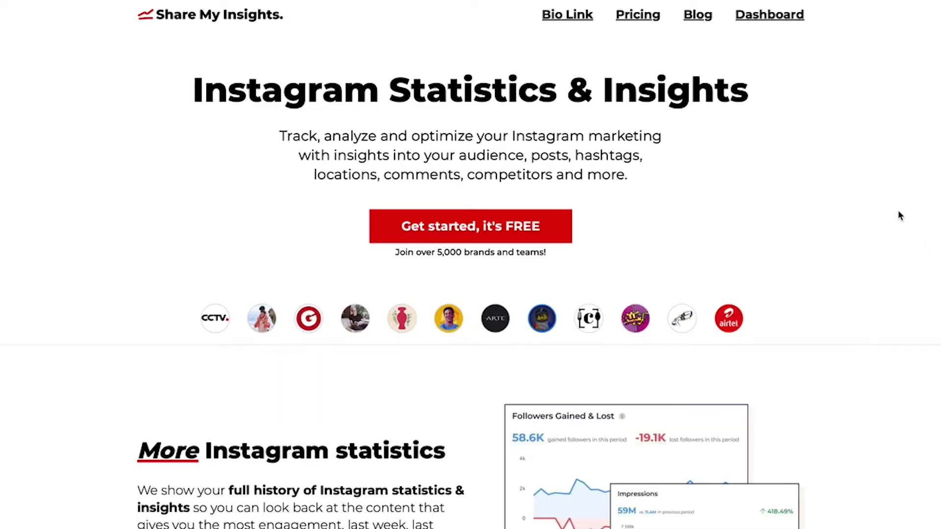
Scroll through the Share My Insights marketing page to review its content
scroll(876, 211, down, 7)
scroll(876, 205, down, 1)
scroll(875, 206, up, 1)
scroll(811, 292, down, 5)
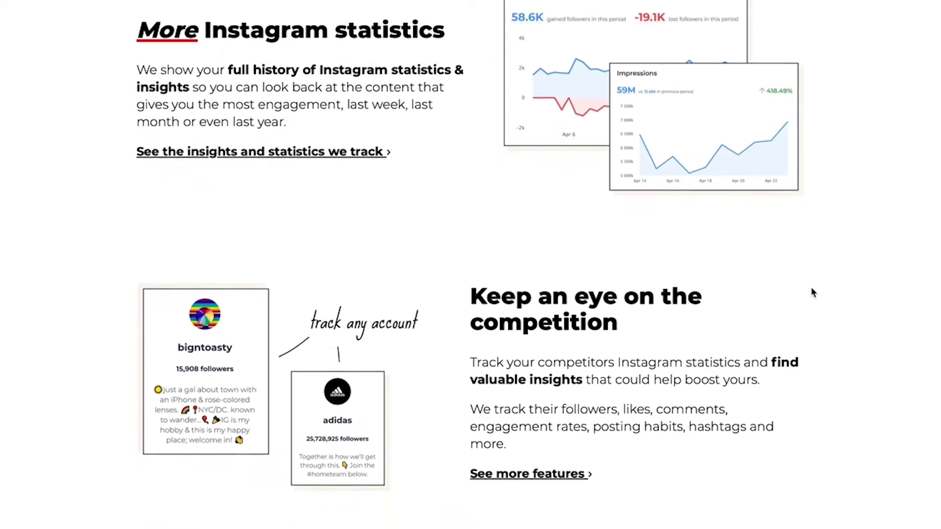
scroll(812, 292, down, 1)
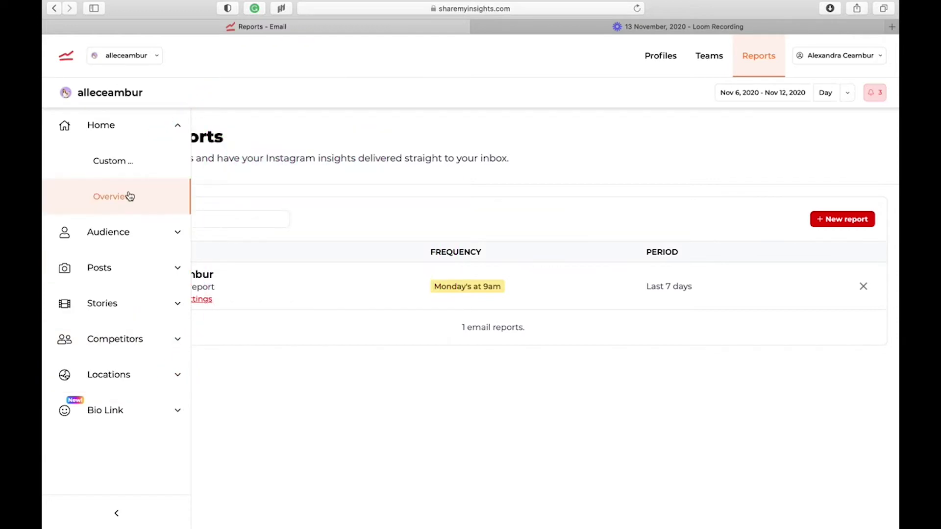
Open Home > Overview and scroll through the account's overview metrics
click(130, 196)
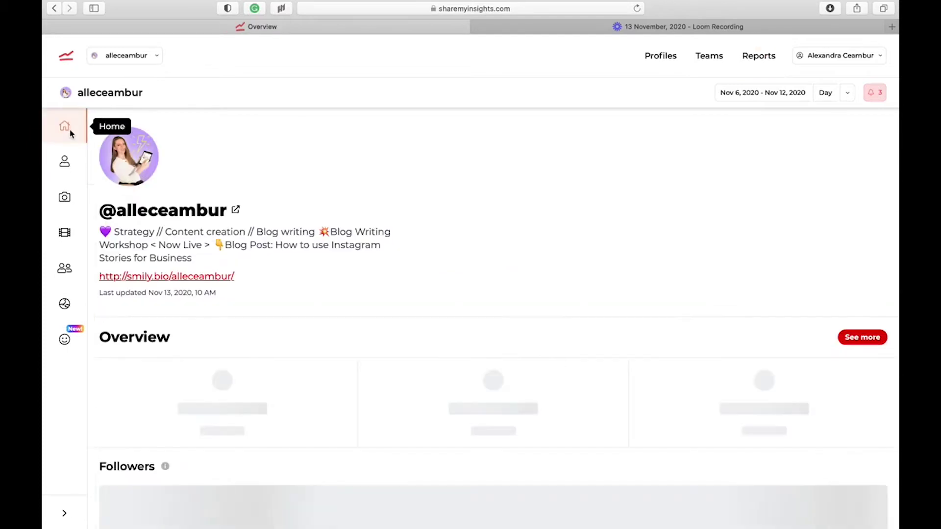
mouse_move(105, 184)
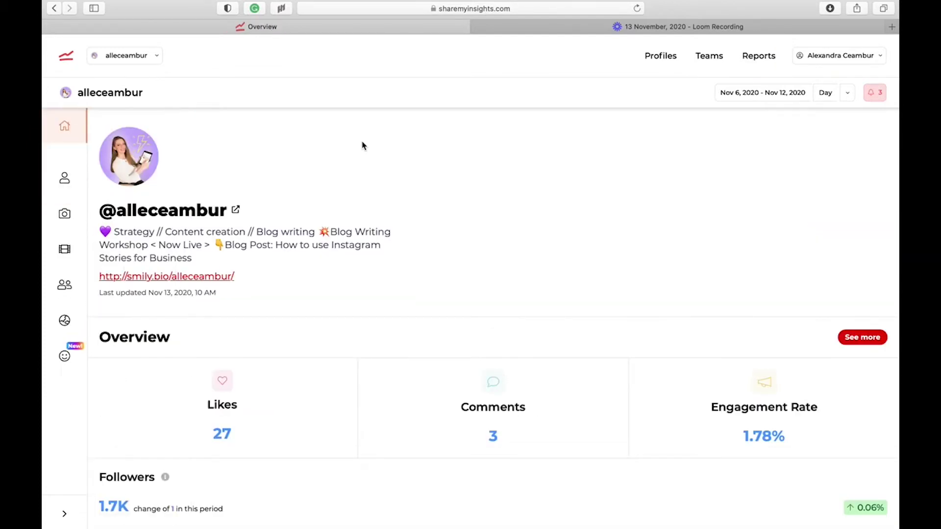
scroll(508, 234, down, 5)
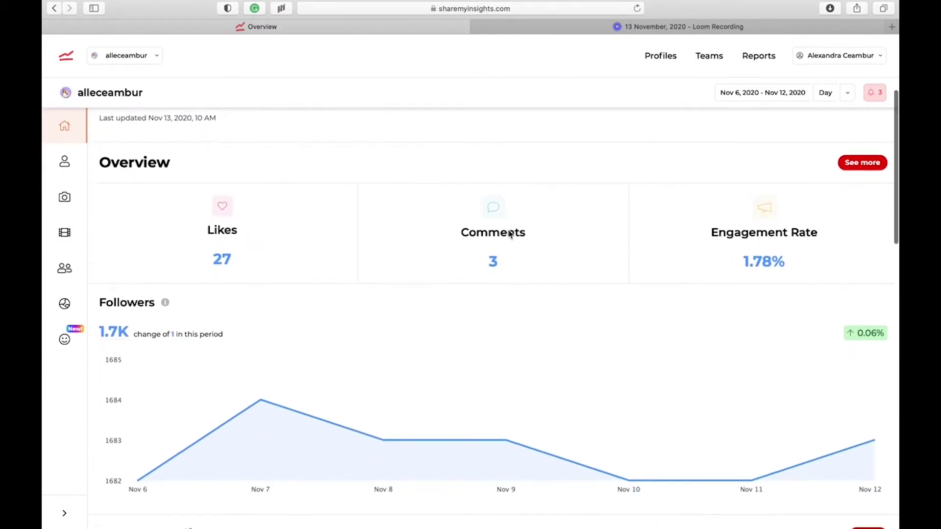
scroll(508, 227, down, 3)
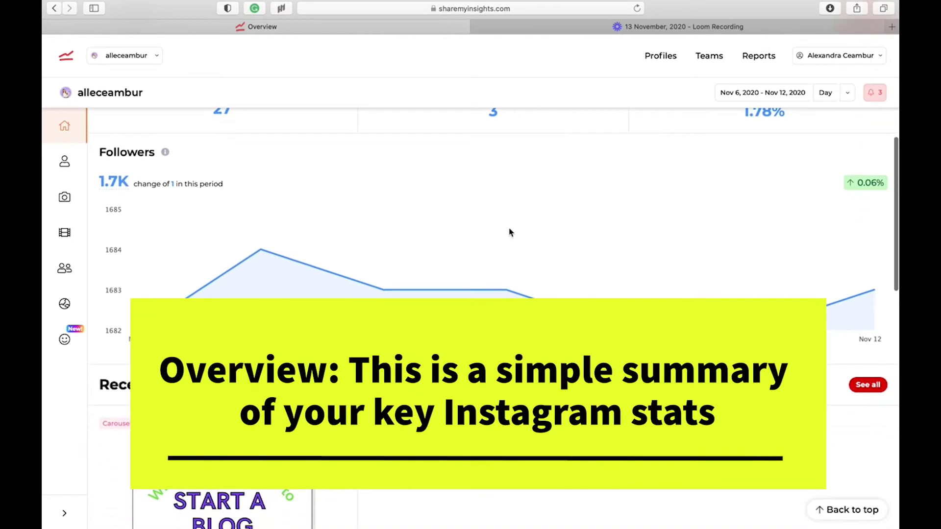
scroll(510, 232, up, 3)
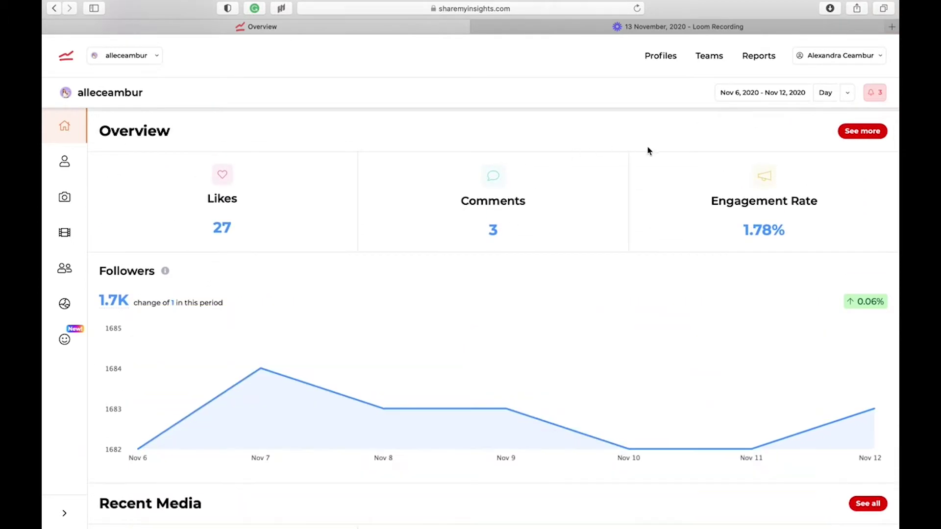
scroll(669, 162, down, 2)
scroll(669, 161, down, 1)
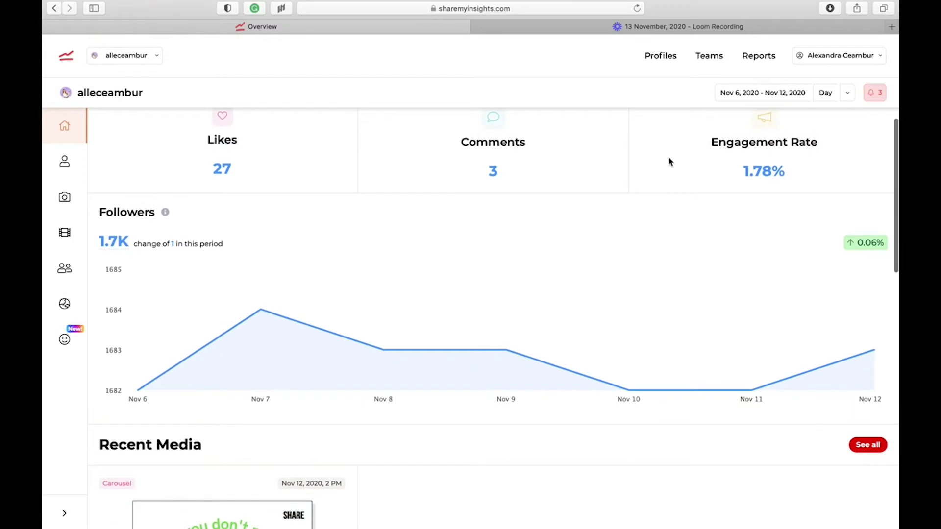
scroll(669, 162, down, 3)
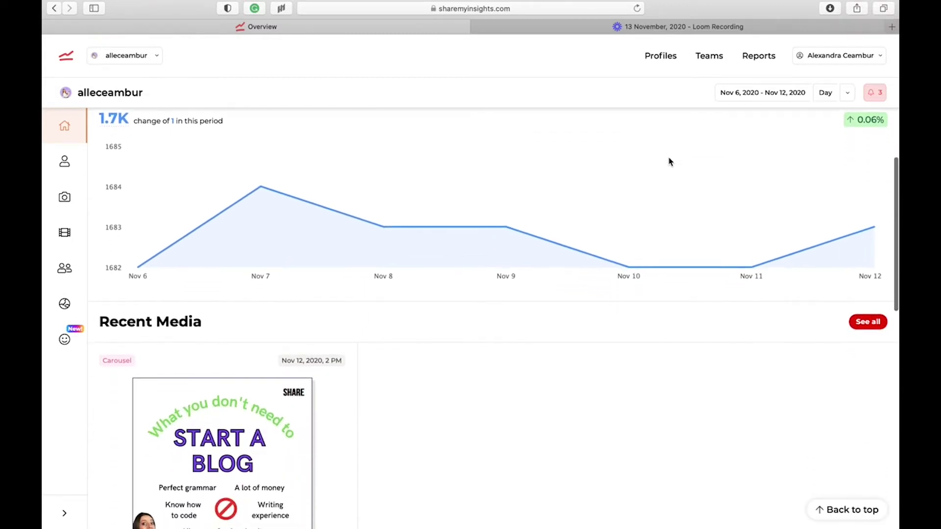
scroll(668, 161, down, 2)
scroll(523, 393, down, 5)
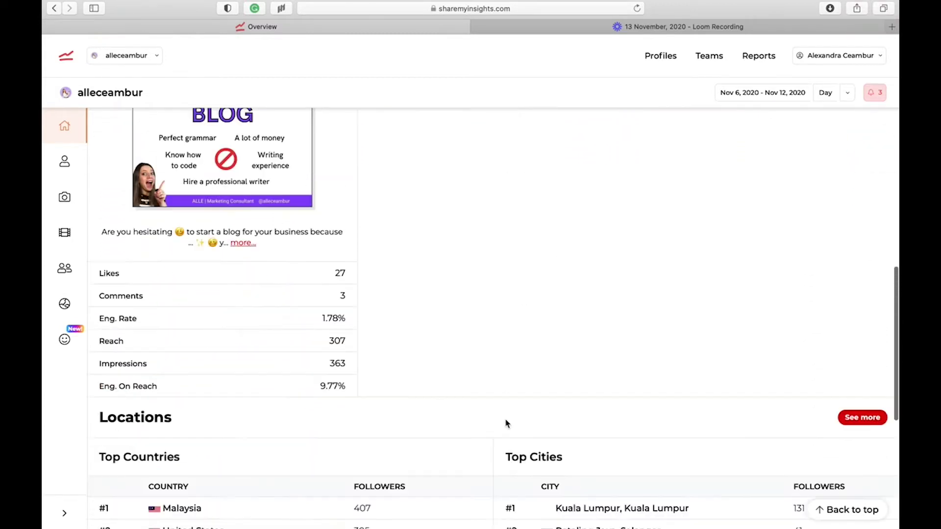
scroll(506, 423, down, 6)
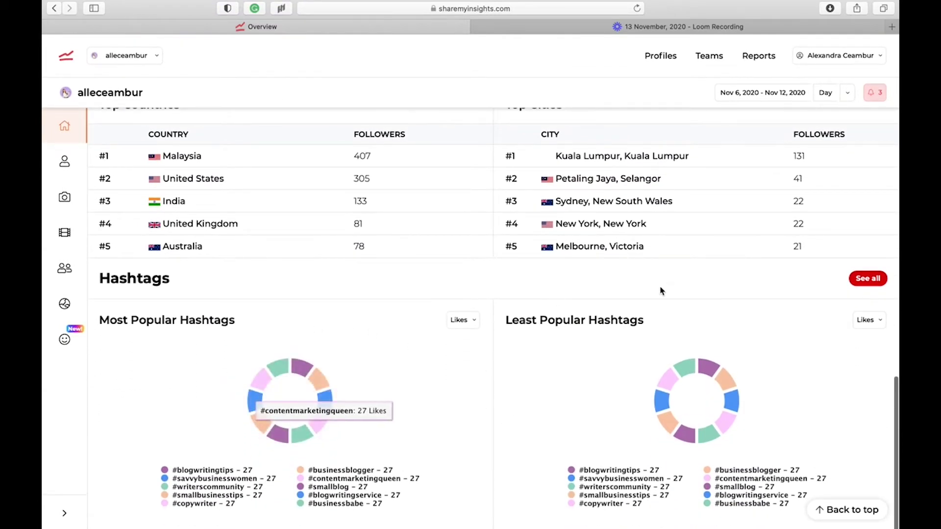
scroll(684, 332, up, 15)
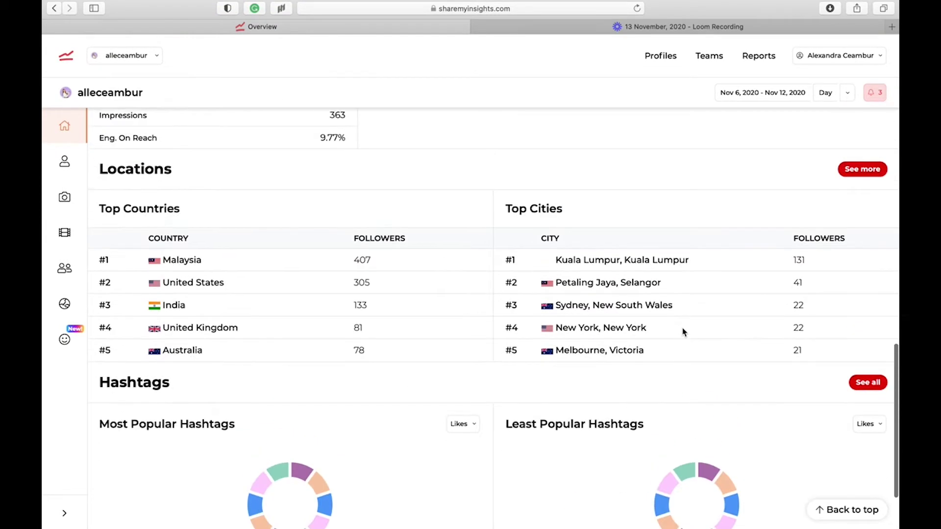
Set the Overview date range to Oct 1 – Oct 31, 2020
click(781, 94)
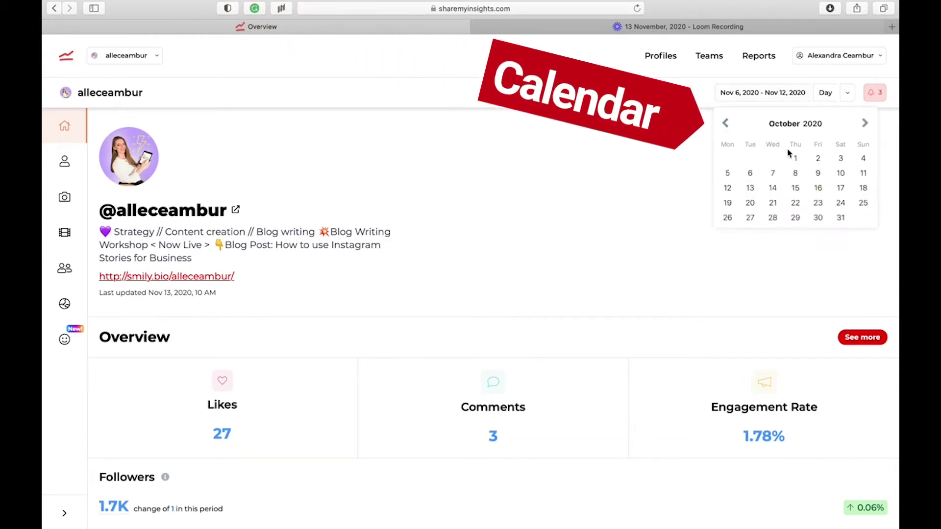
click(791, 157)
click(841, 217)
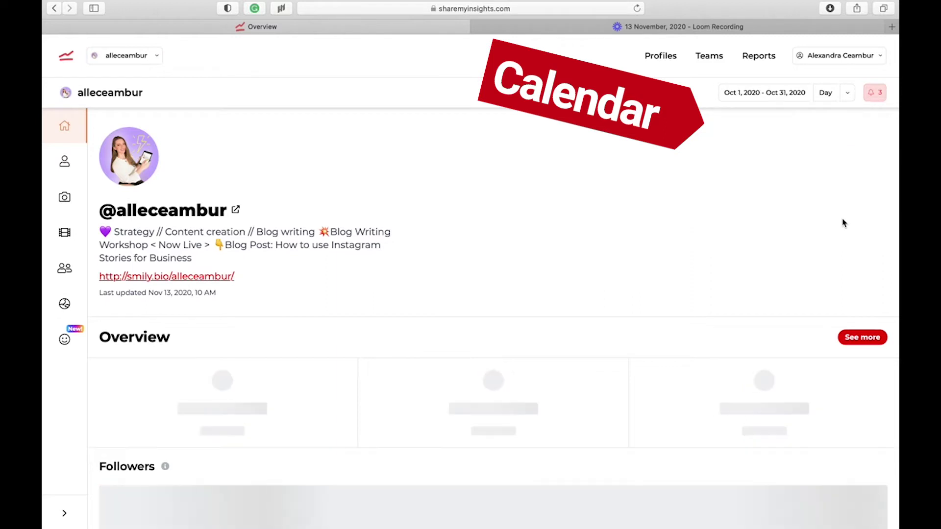
scroll(687, 385, down, 1)
scroll(686, 385, down, 5)
scroll(686, 385, up, 5)
Open the Custom Dashboard from the Home pages in the sidebar
click(67, 168)
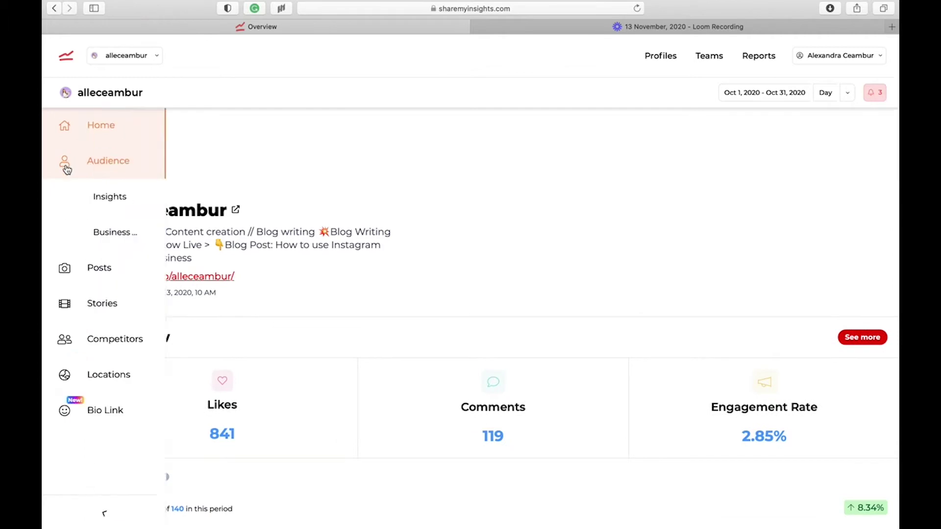
click(116, 137)
click(116, 160)
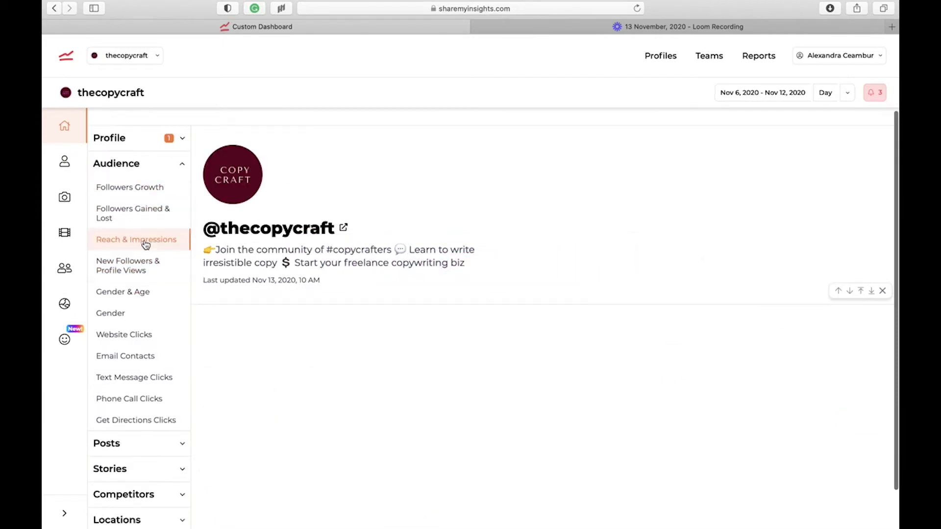
scroll(135, 297, down, 2)
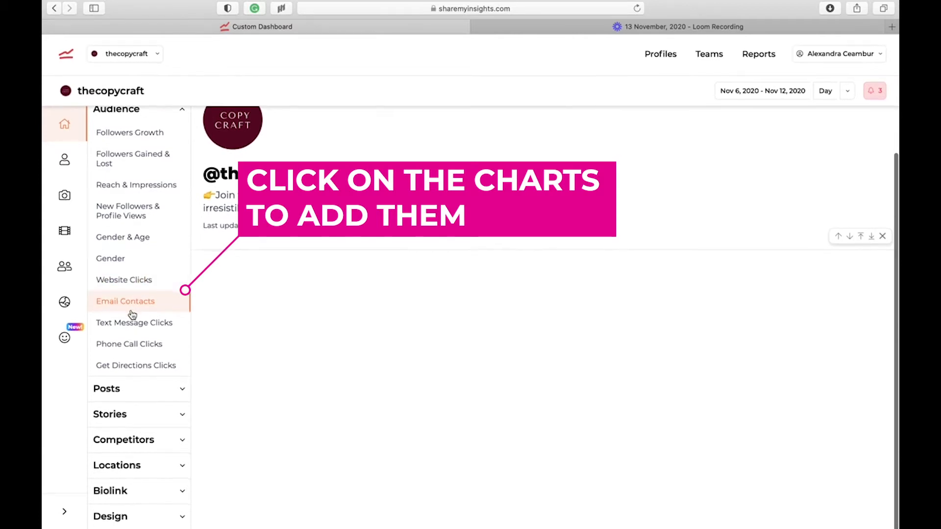
scroll(133, 191, up, 2)
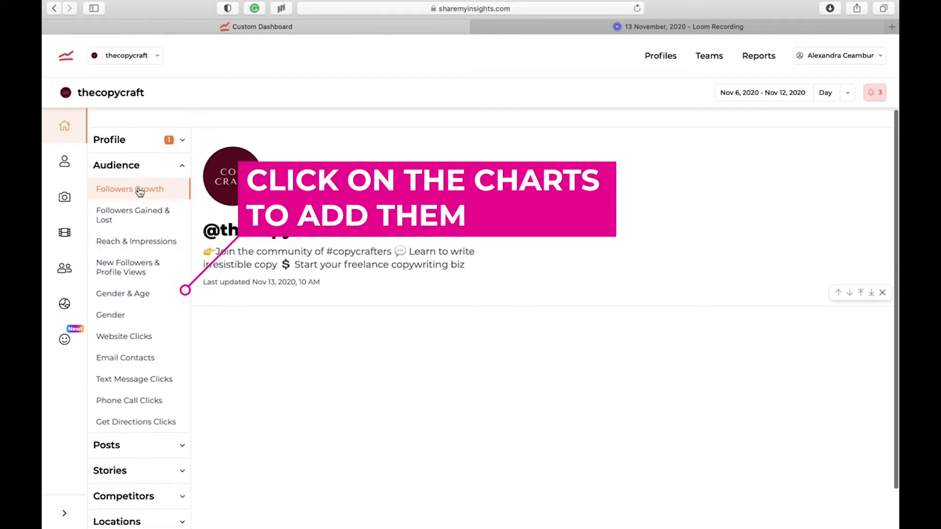
scroll(138, 195, up, 1)
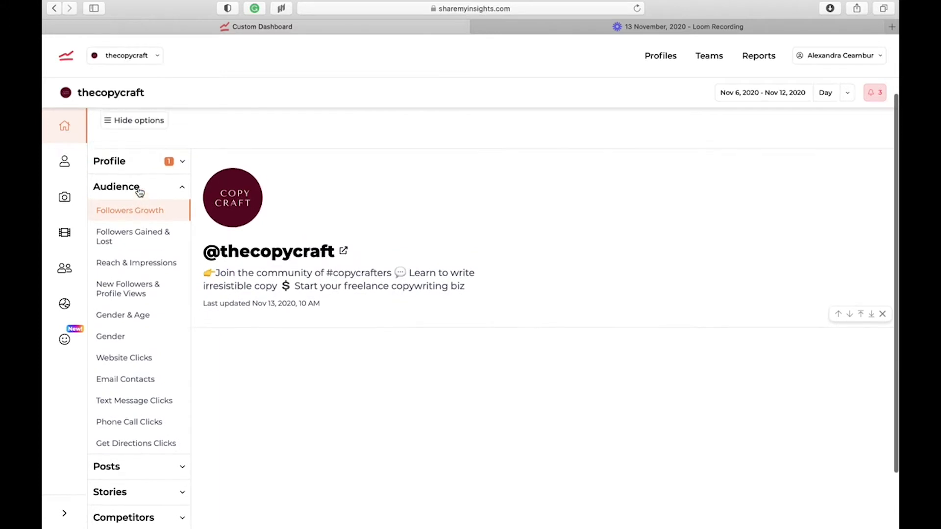
Add the Followers Growth, Reach & Impressions, and New Followers & Profile Views charts to the dashboard
click(131, 209)
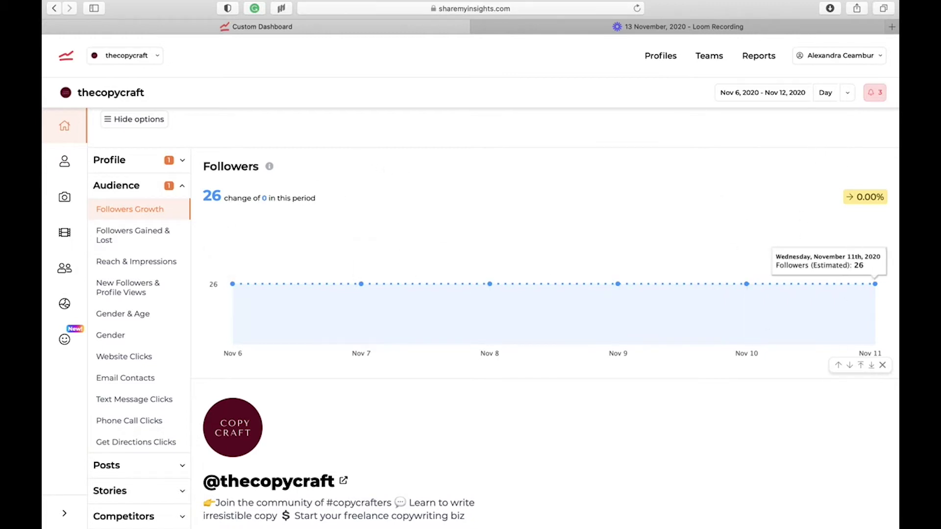
click(871, 365)
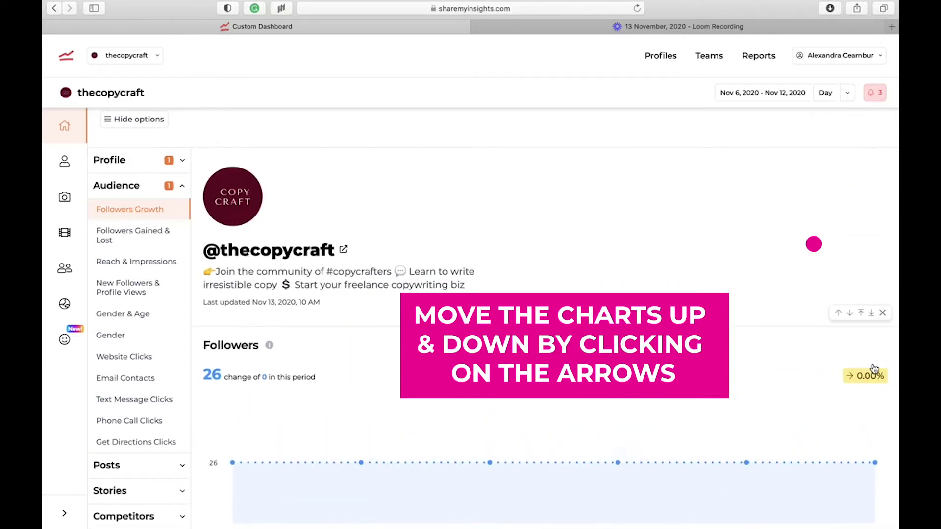
scroll(611, 405, down, 3)
scroll(612, 404, up, 3)
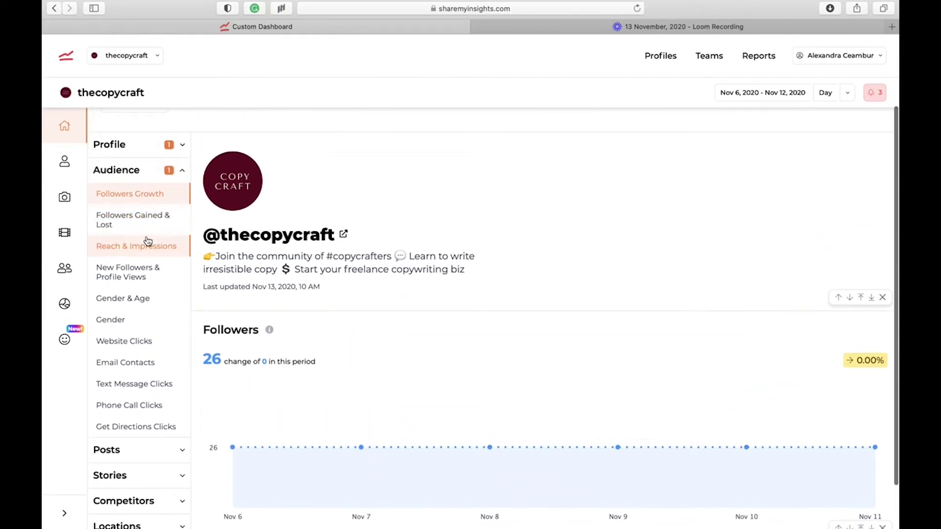
scroll(143, 243, down, 2)
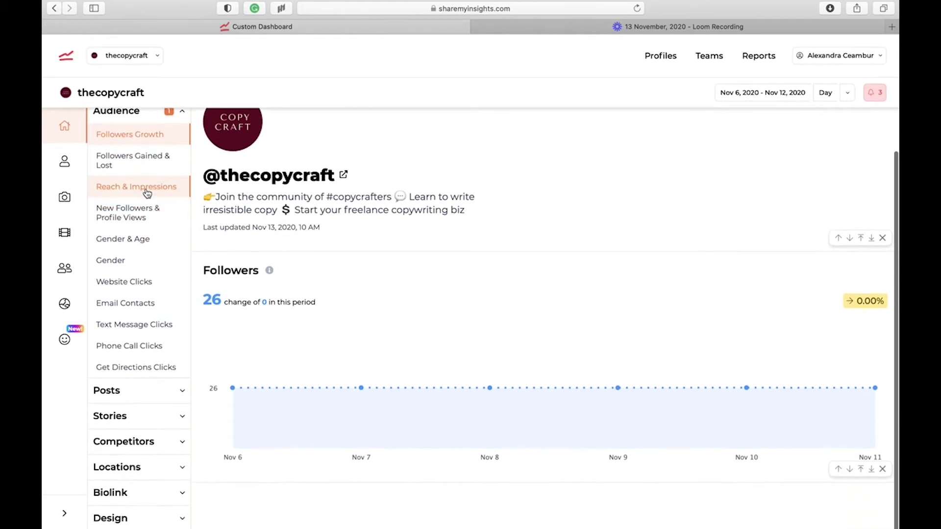
click(147, 192)
click(871, 375)
scroll(137, 267, down, 2)
click(143, 249)
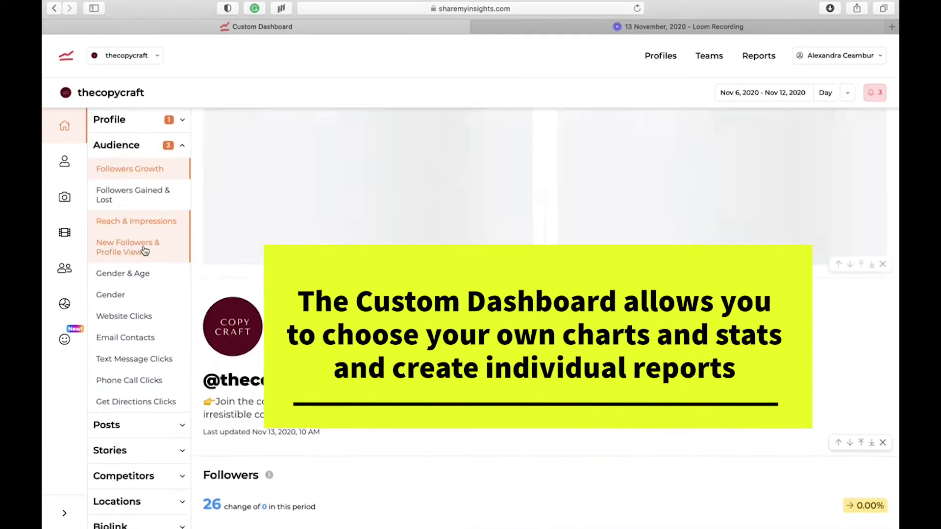
scroll(156, 382, down, 6)
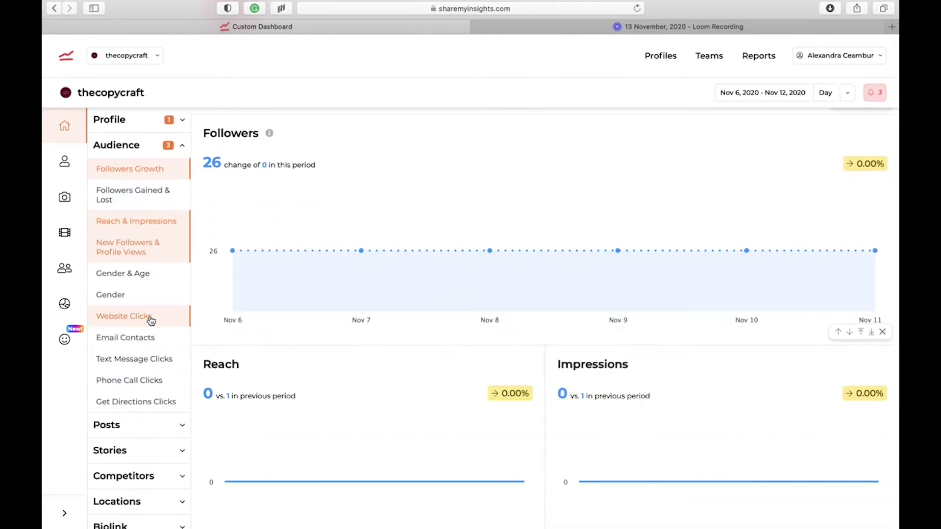
scroll(147, 392, down, 5)
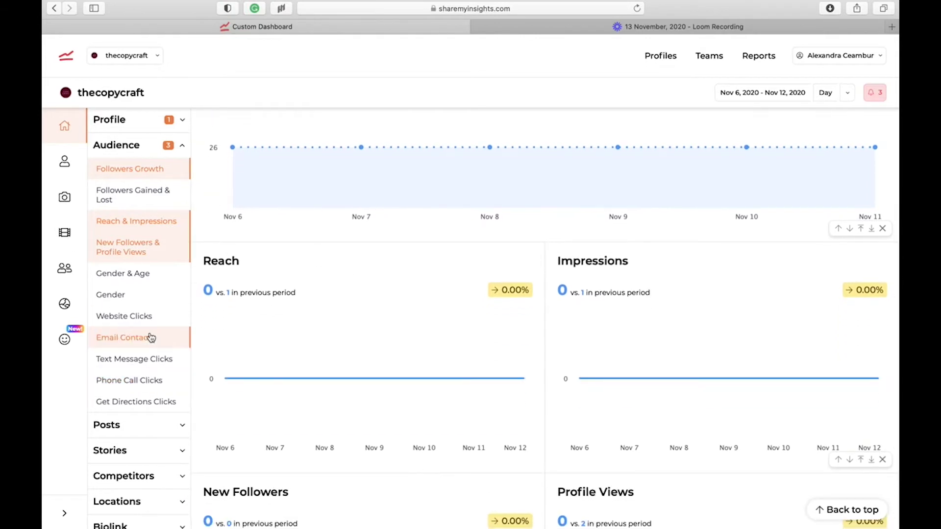
Add the Total Engagement and Best Posting Times post charts to the dashboard
click(182, 147)
click(169, 171)
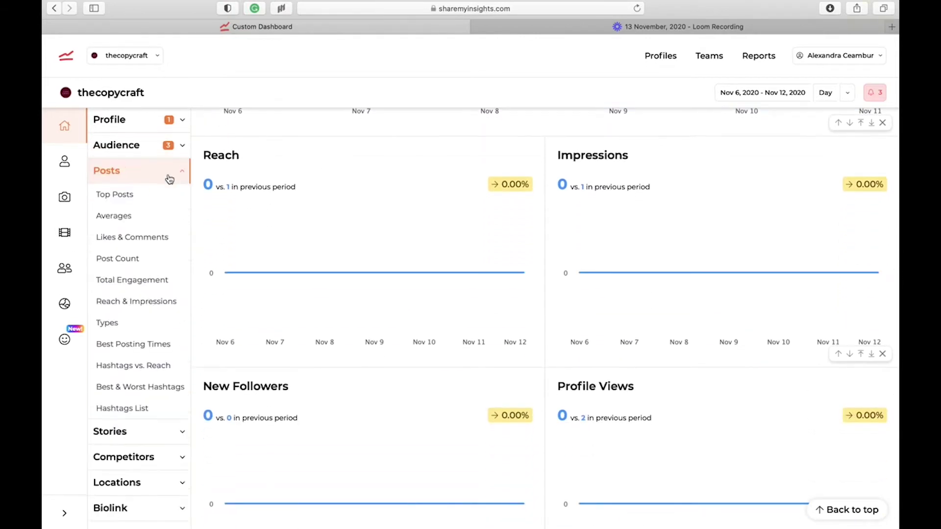
scroll(138, 265, down, 2)
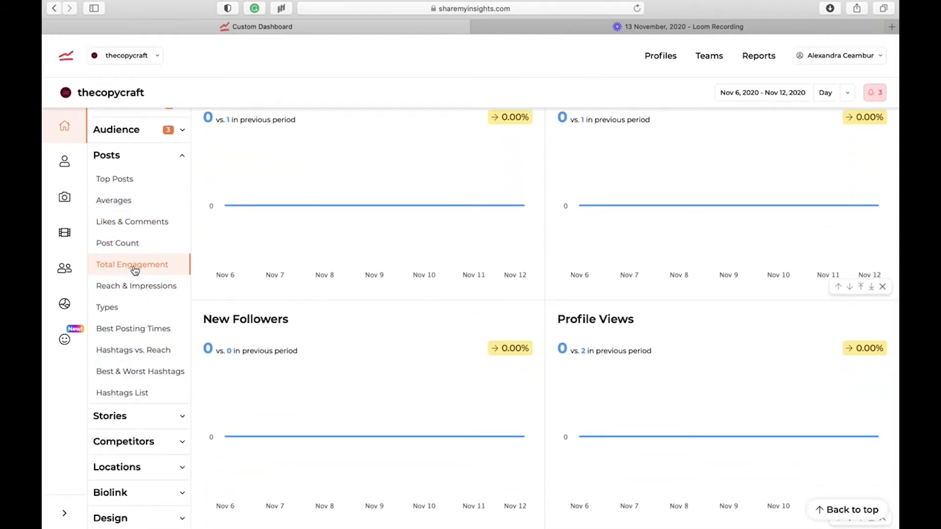
click(135, 271)
click(871, 394)
scroll(147, 343, down, 1)
click(132, 356)
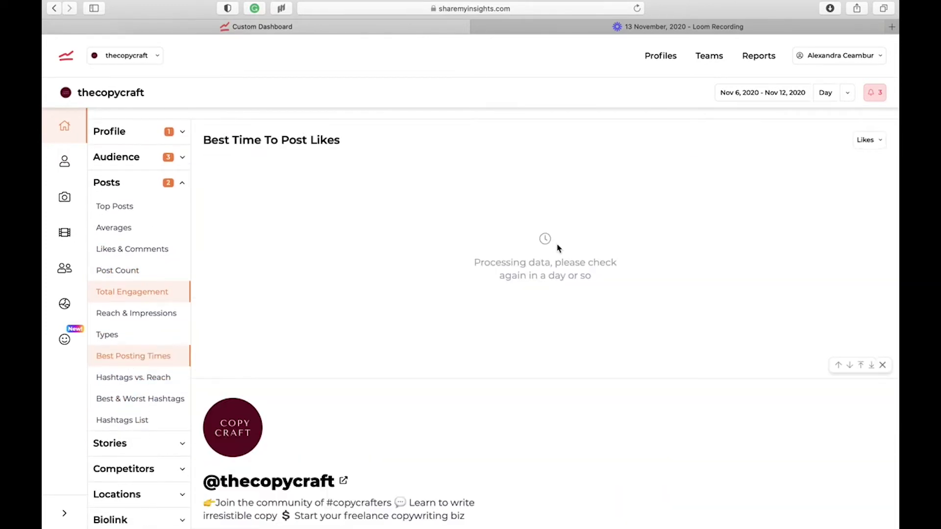
click(871, 365)
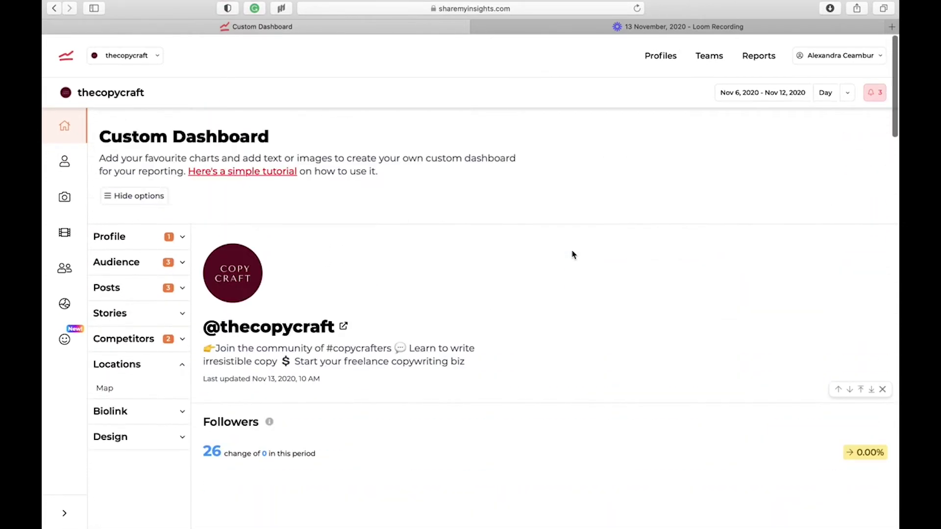
Set the dashboard reporting period to Oct 1 – Oct 31, 2020
click(762, 92)
click(795, 158)
click(840, 217)
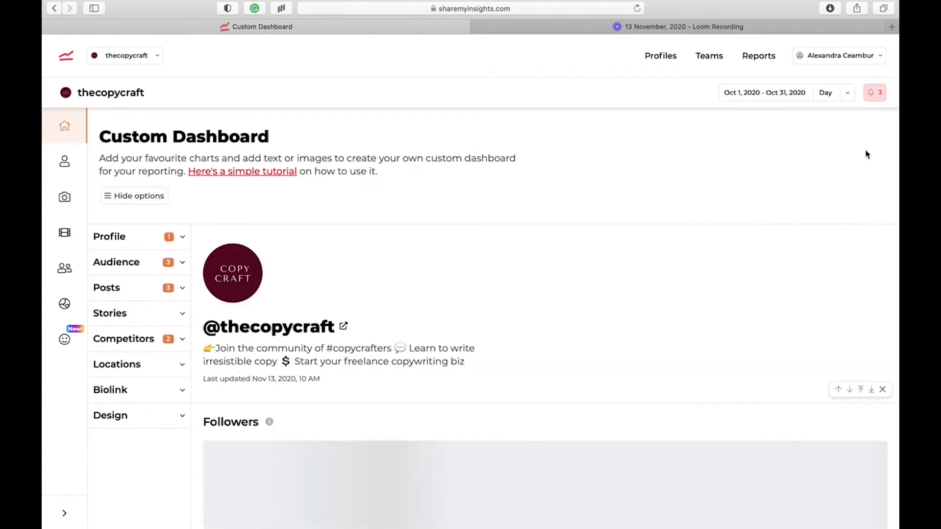
scroll(730, 275, down, 6)
scroll(485, 266, down, 13)
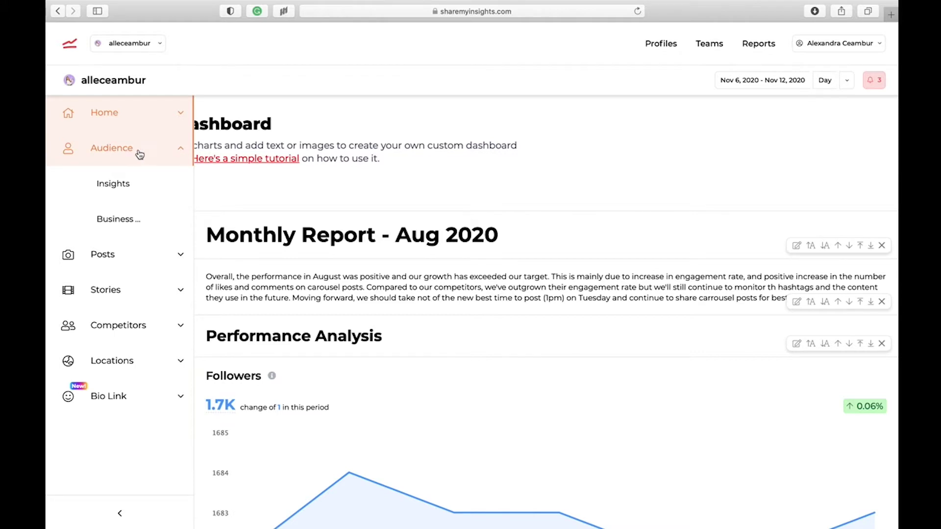
Open Audience Insights and review the Followers and Gained & Lost charts for Nov 6–12, 2020
click(129, 185)
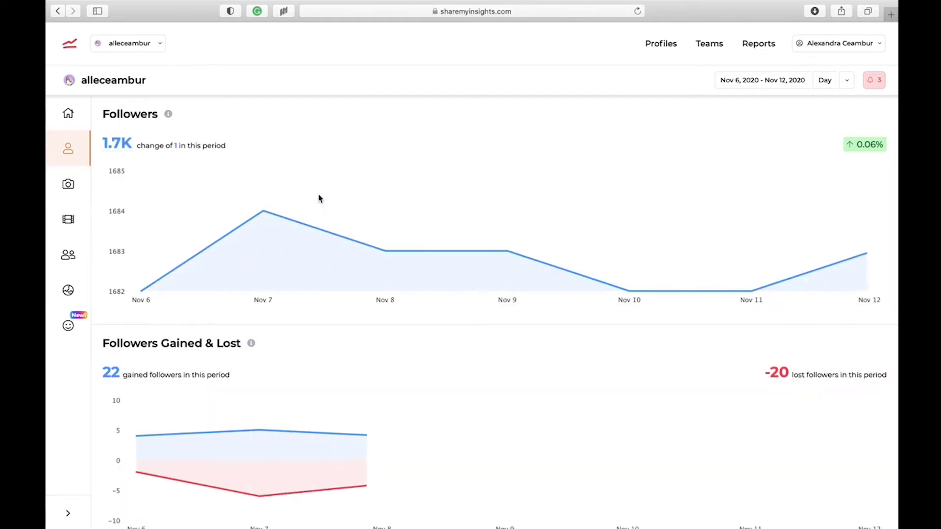
scroll(467, 237, down, 6)
scroll(467, 237, down, 1)
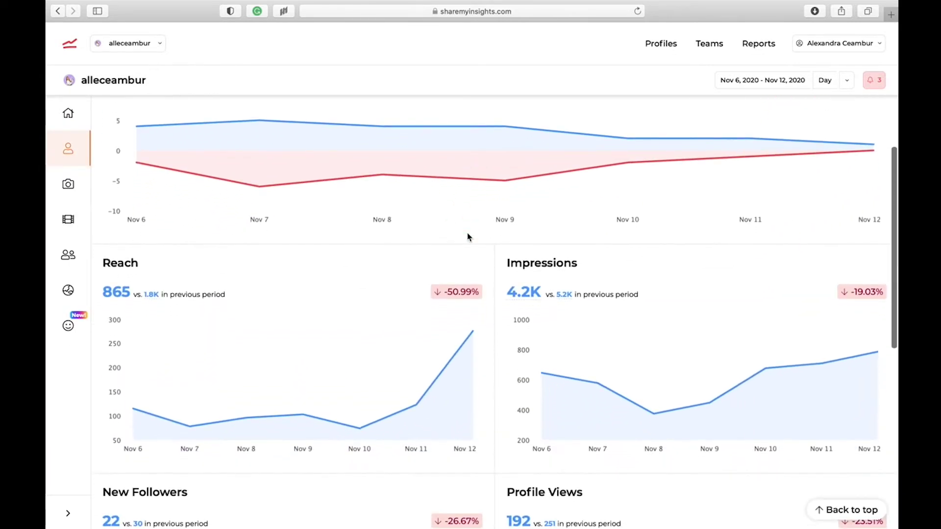
scroll(467, 237, down, 5)
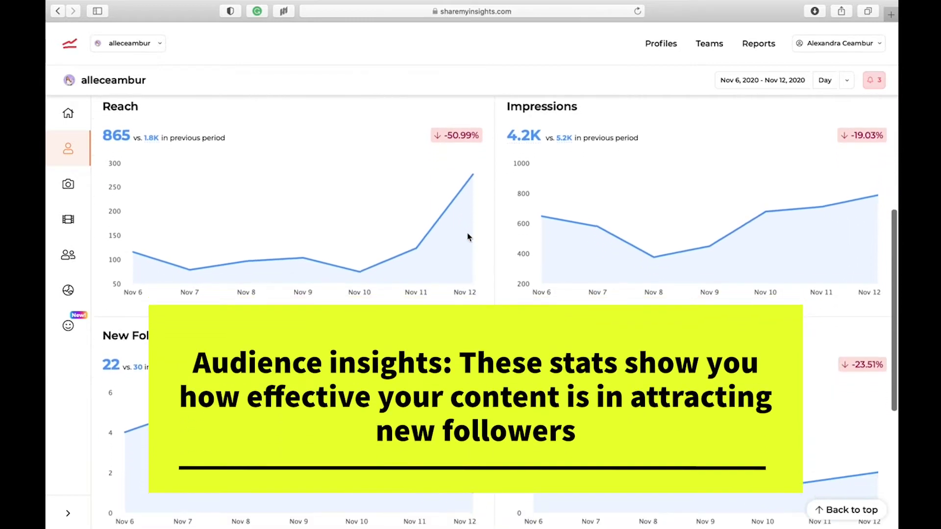
scroll(468, 237, down, 1)
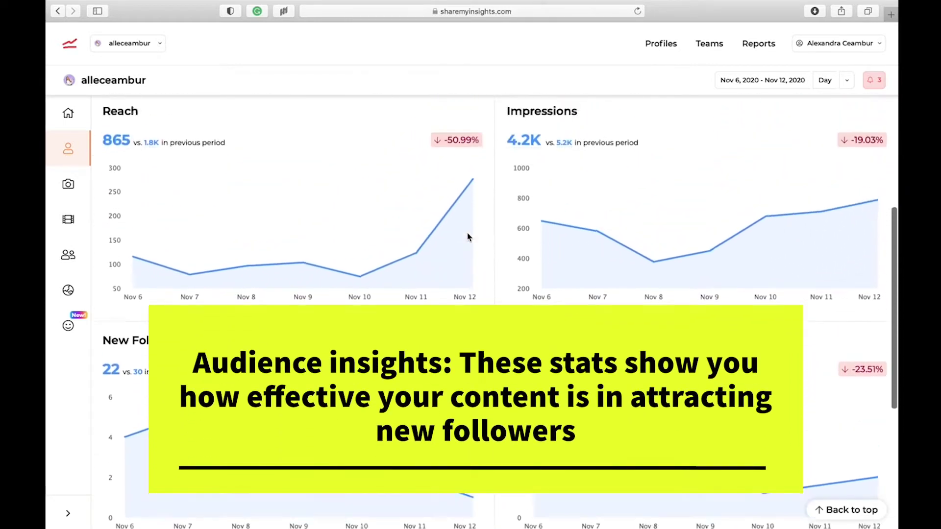
scroll(467, 237, up, 5)
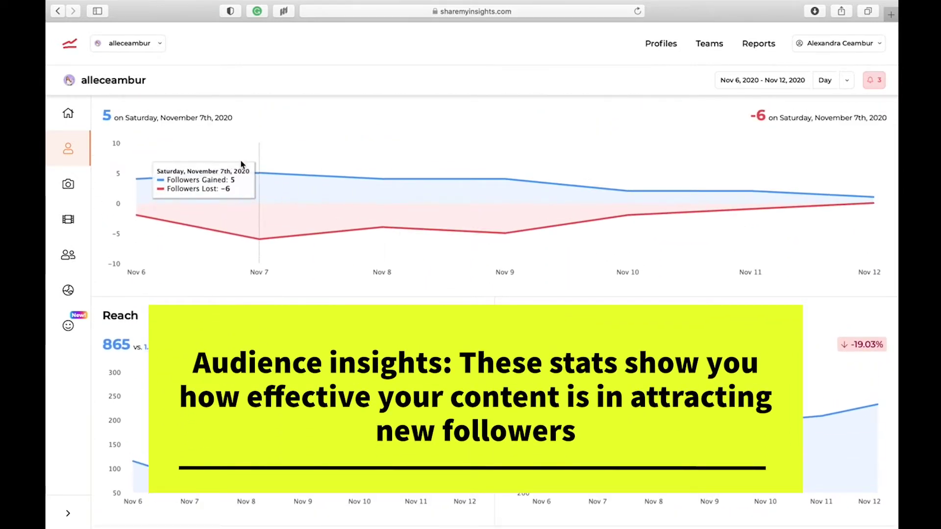
scroll(154, 177, up, 3)
scroll(155, 177, up, 3)
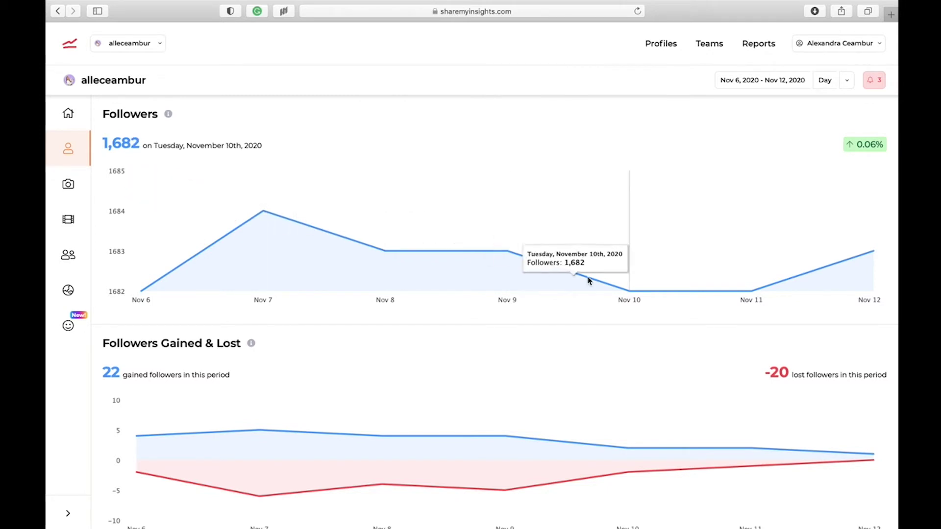
Change the audience insights date range to Oct 1 – Oct 31, 2020
mouse_move(632, 293)
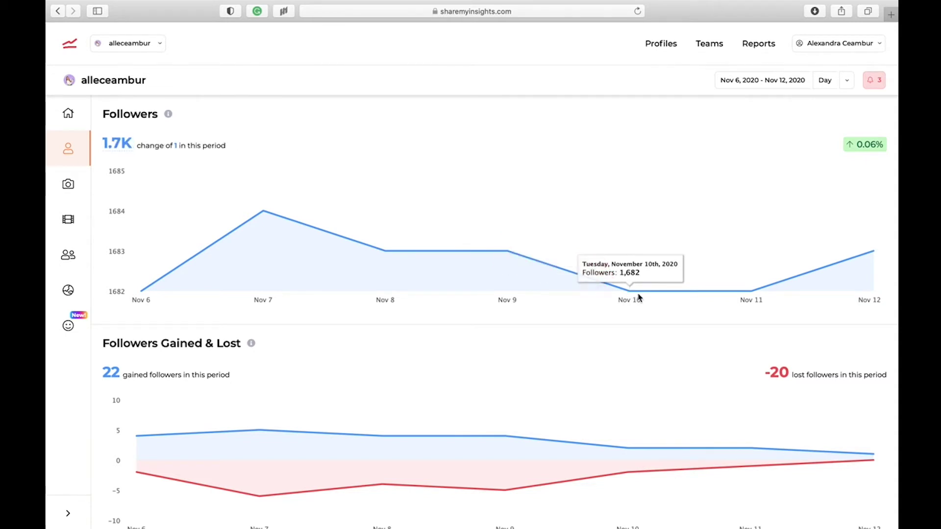
scroll(639, 297, down, 10)
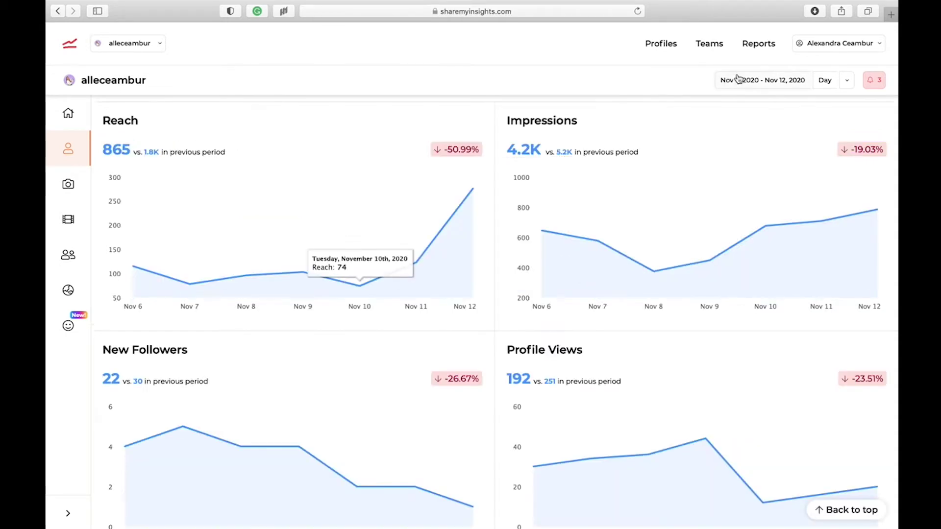
click(745, 80)
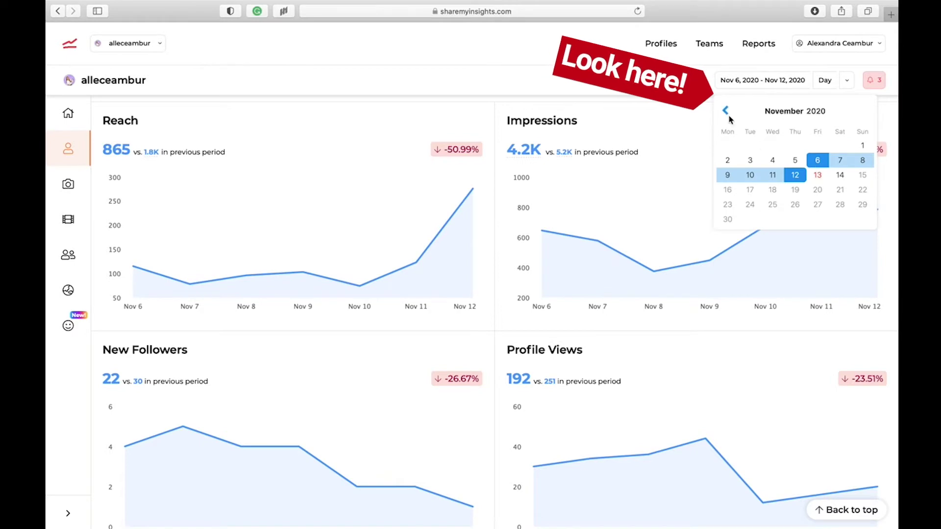
click(725, 111)
click(795, 145)
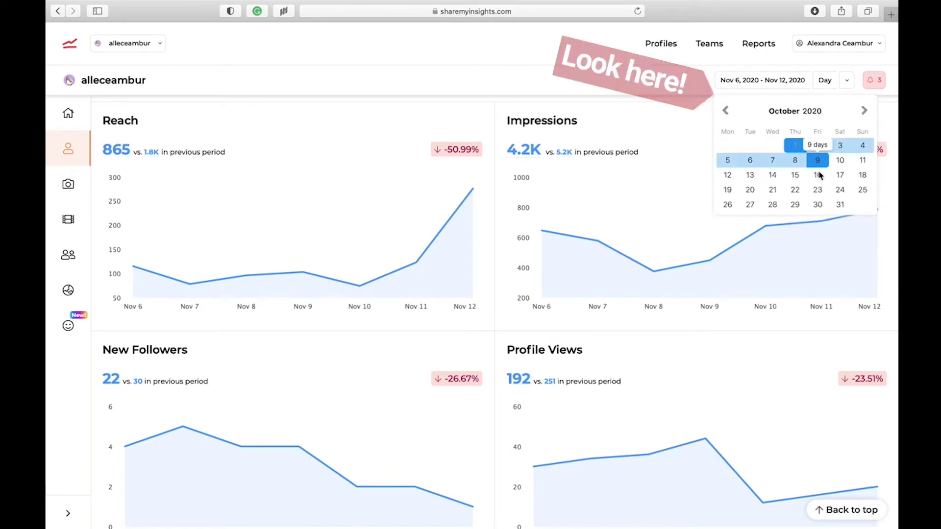
click(840, 204)
scroll(365, 301, up, 8)
scroll(366, 300, down, 5)
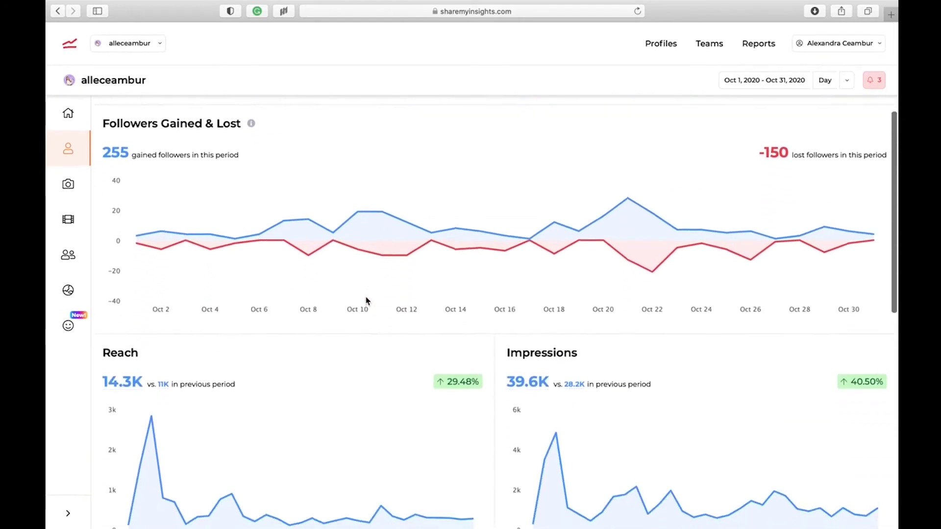
scroll(365, 300, up, 2)
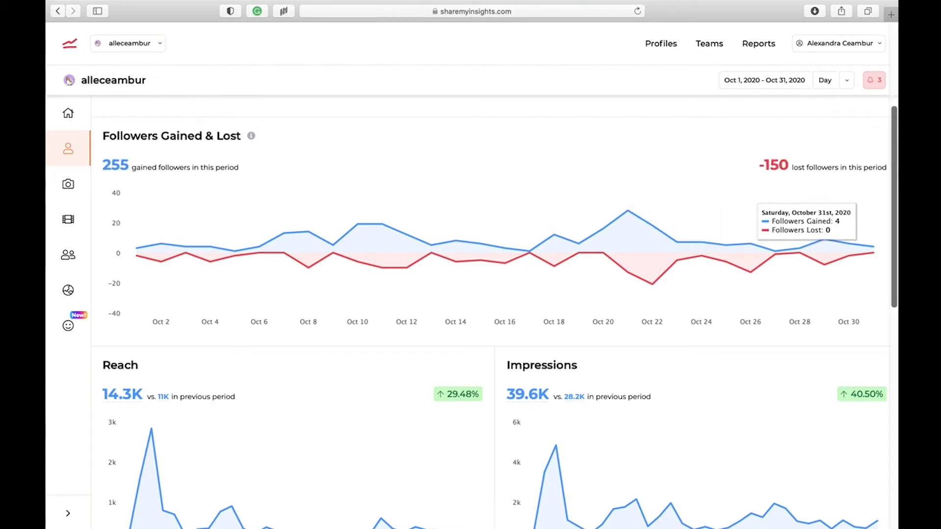
scroll(891, 214, down, 1)
scroll(890, 214, down, 4)
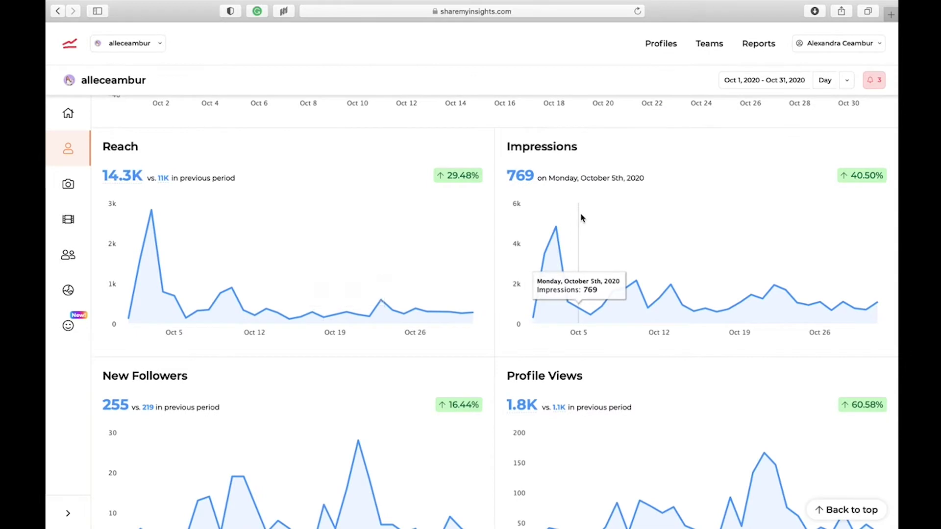
mouse_move(152, 214)
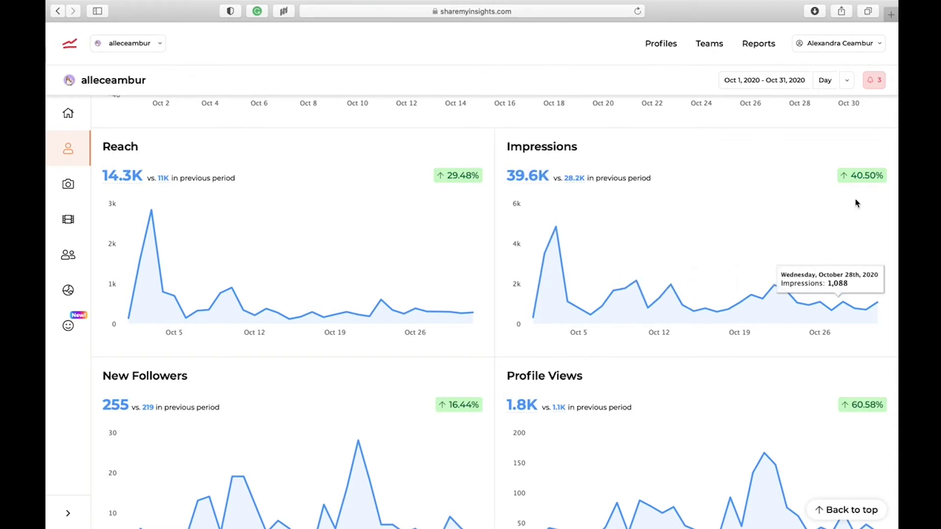
scroll(215, 206, down, 5)
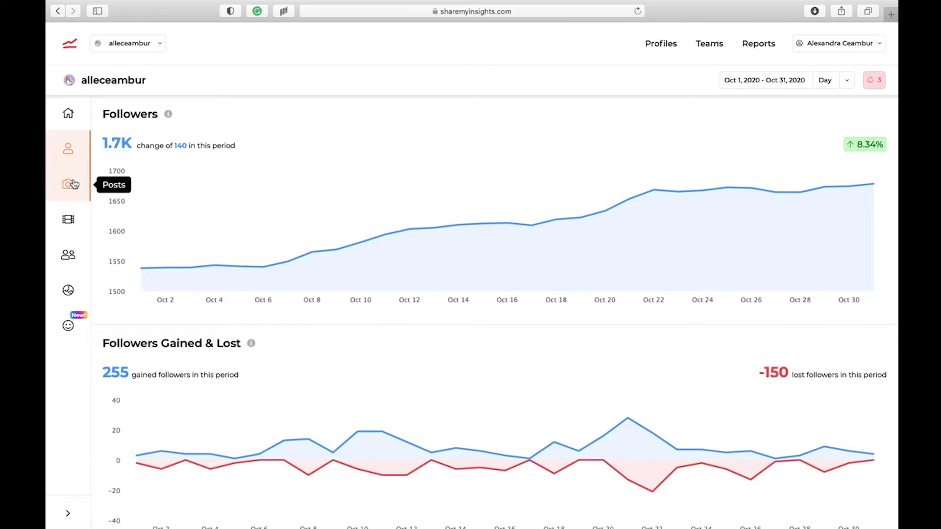
Open Posts > Insights for October 2020 and bring up its date range picker
click(73, 184)
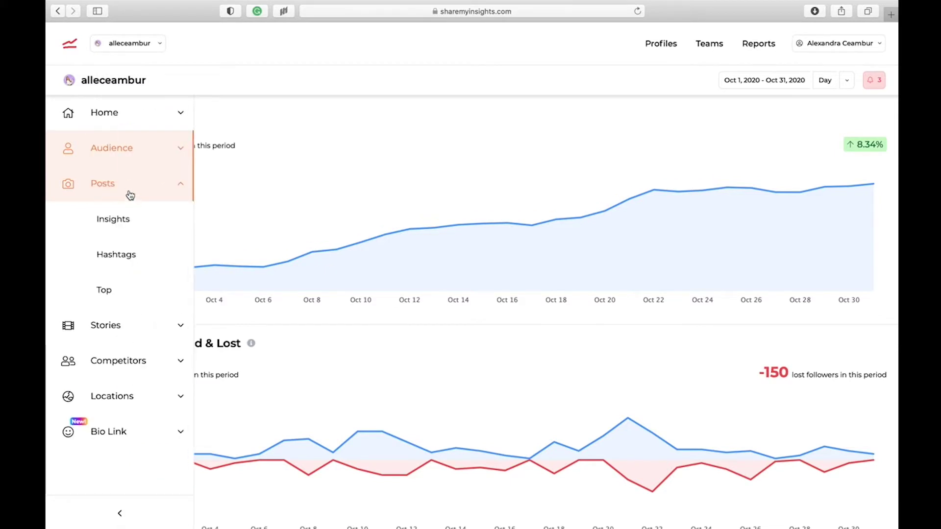
click(130, 219)
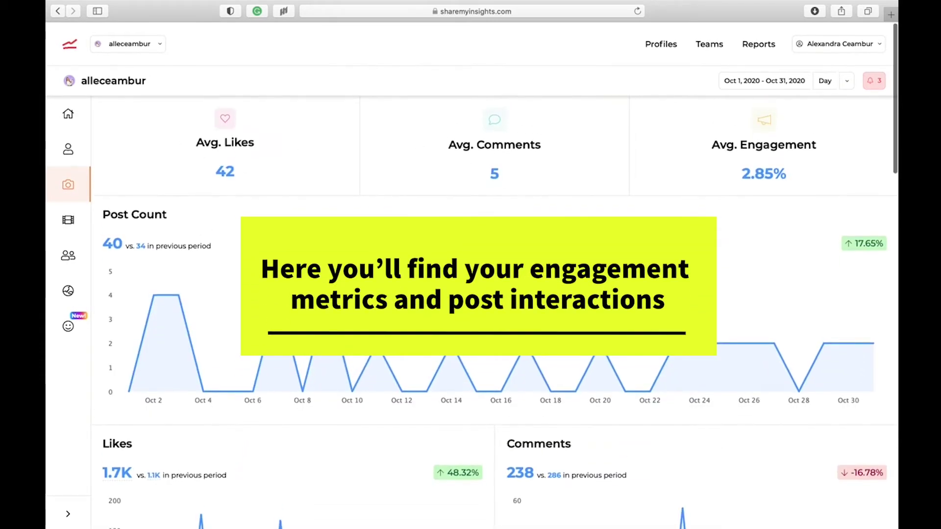
click(774, 86)
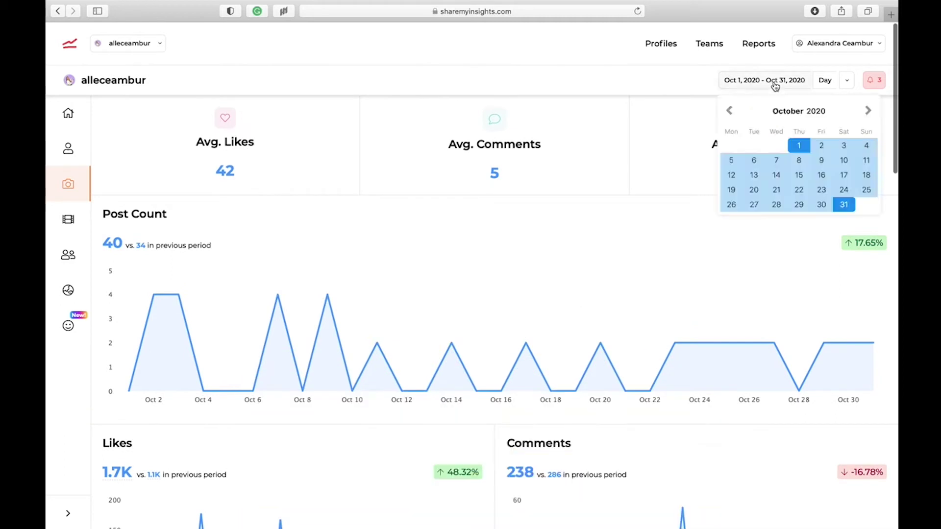
click(500, 248)
scroll(501, 250, down, 1)
scroll(500, 249, down, 3)
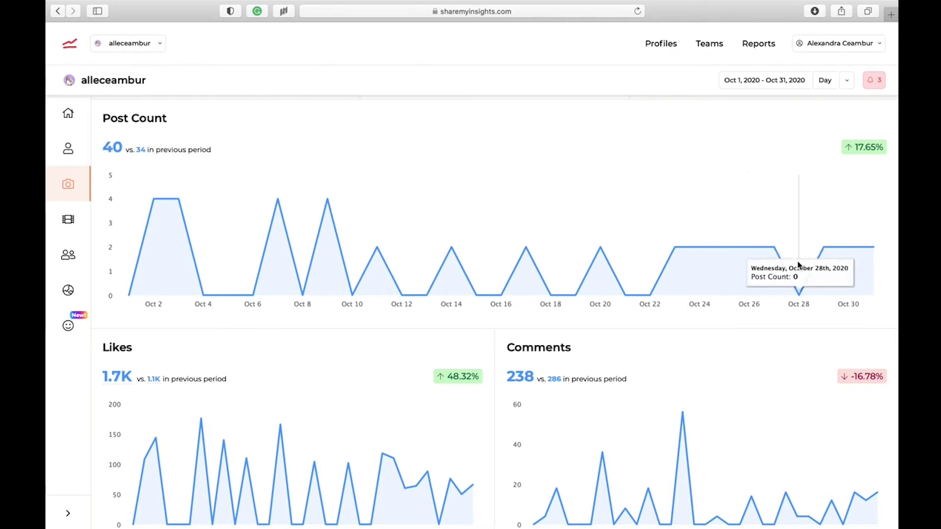
scroll(743, 260, down, 2)
scroll(742, 261, down, 5)
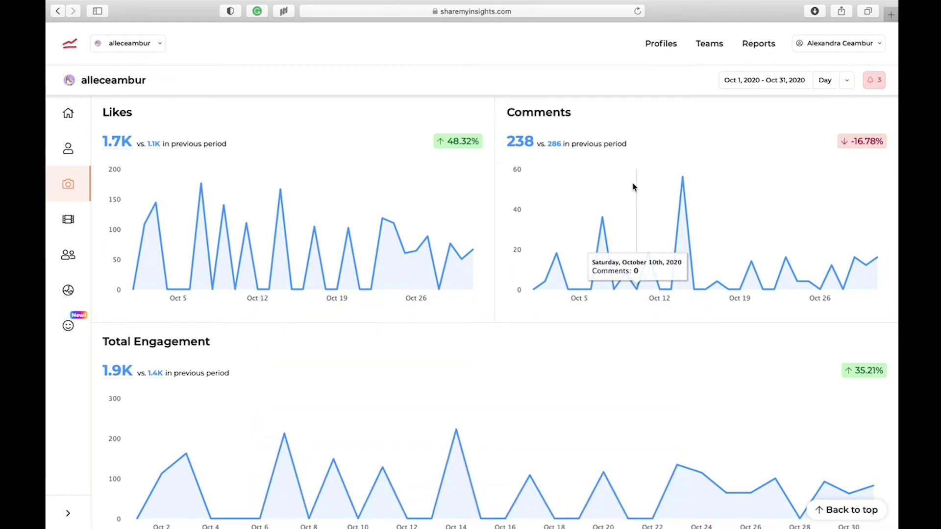
scroll(538, 186, up, 1)
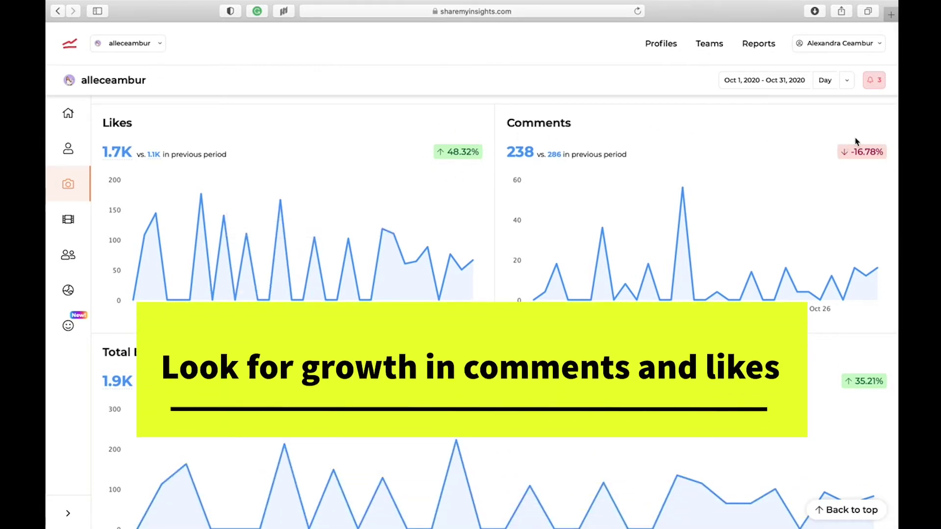
scroll(725, 245, down, 2)
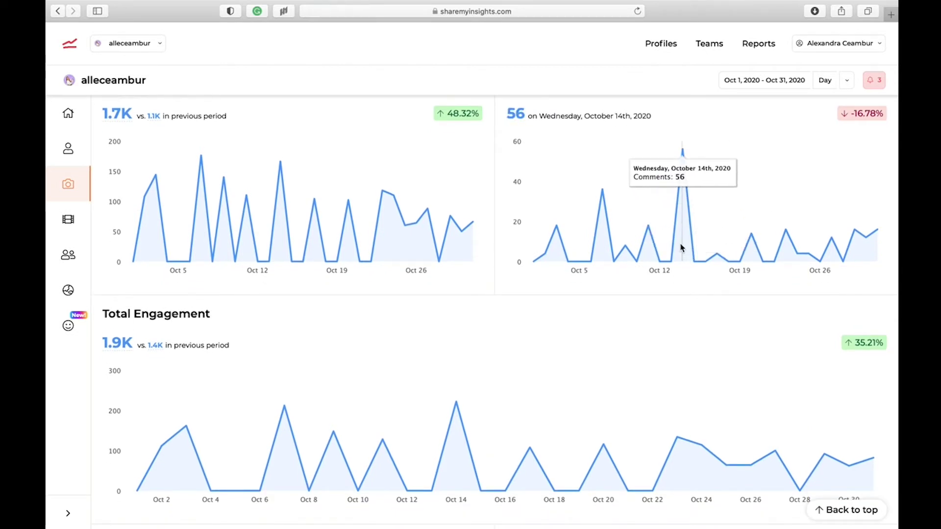
scroll(631, 307, down, 5)
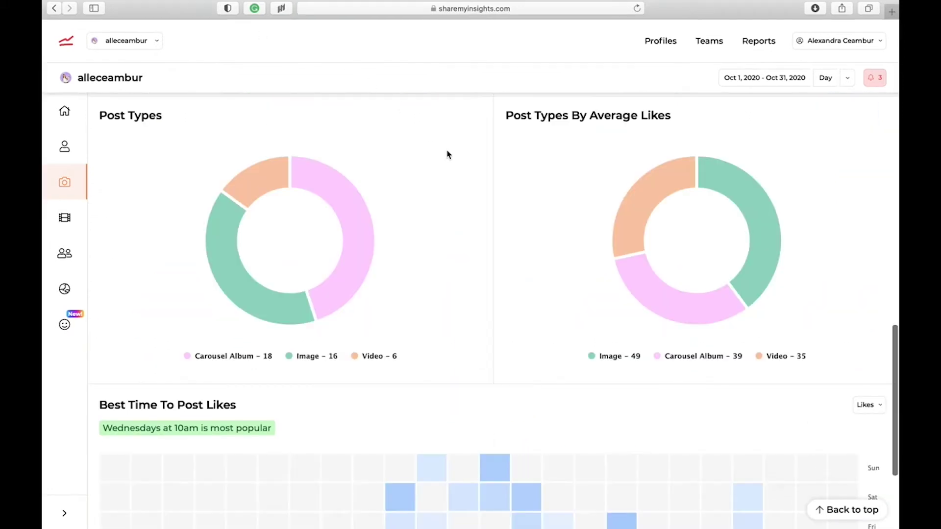
Review the Post Types charts (images 49, carousels 39, videos 35 average likes) and Best Time To Post heatmap
scroll(447, 155, down, 1)
scroll(447, 155, up, 2)
scroll(447, 154, down, 2)
scroll(446, 154, down, 1)
mouse_move(353, 191)
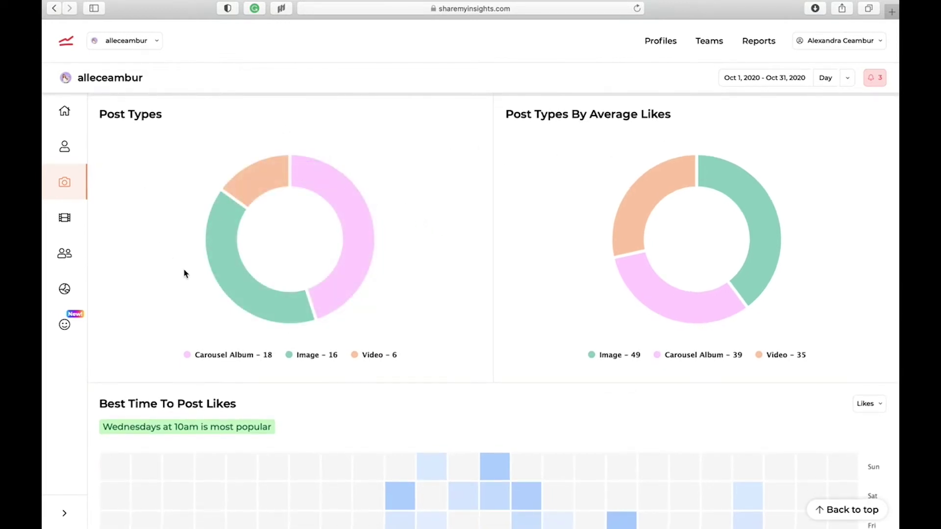
mouse_move(250, 312)
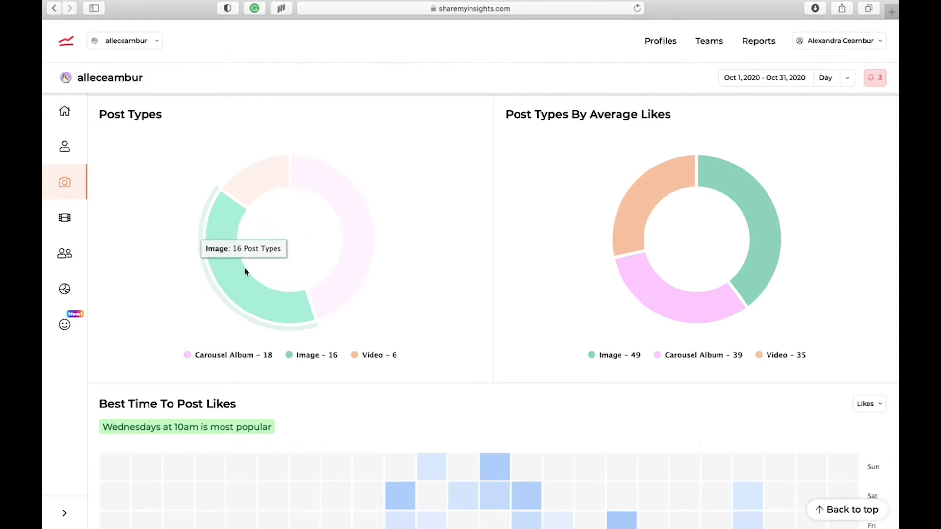
mouse_move(319, 307)
mouse_move(234, 239)
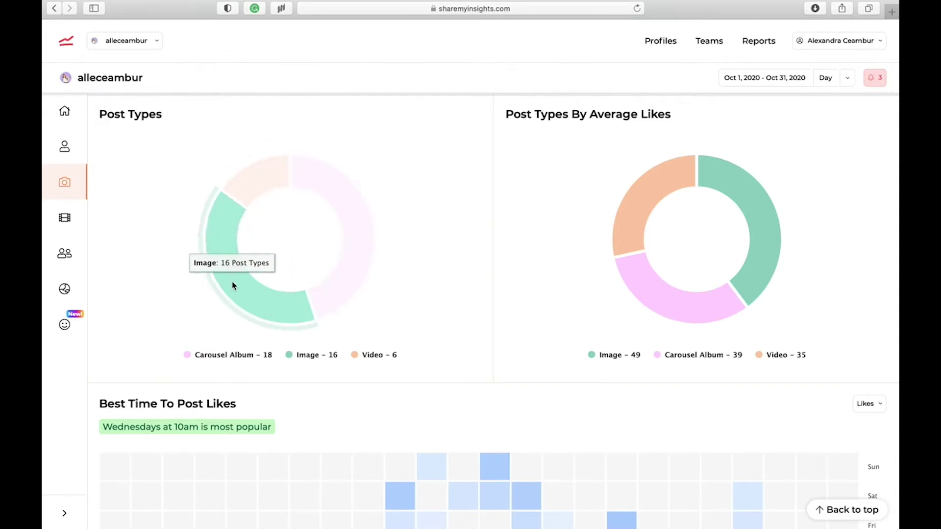
mouse_move(359, 261)
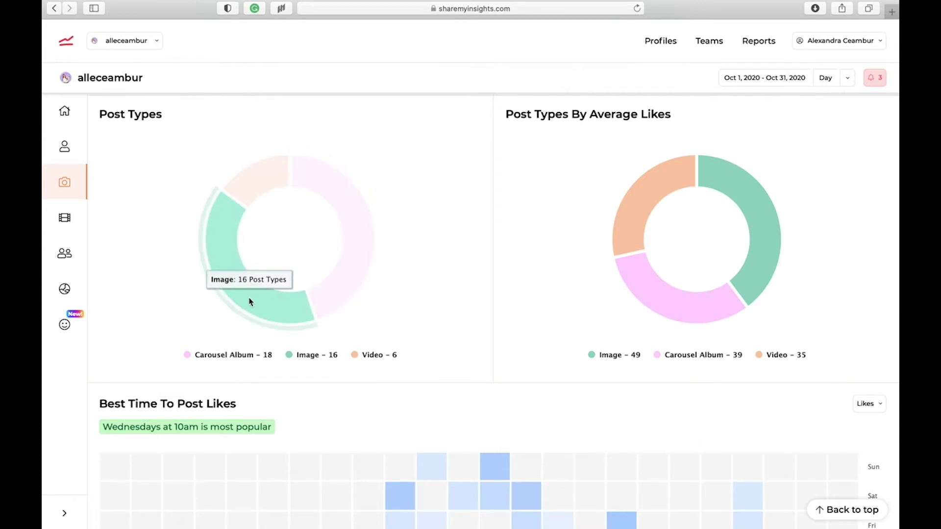
mouse_move(626, 201)
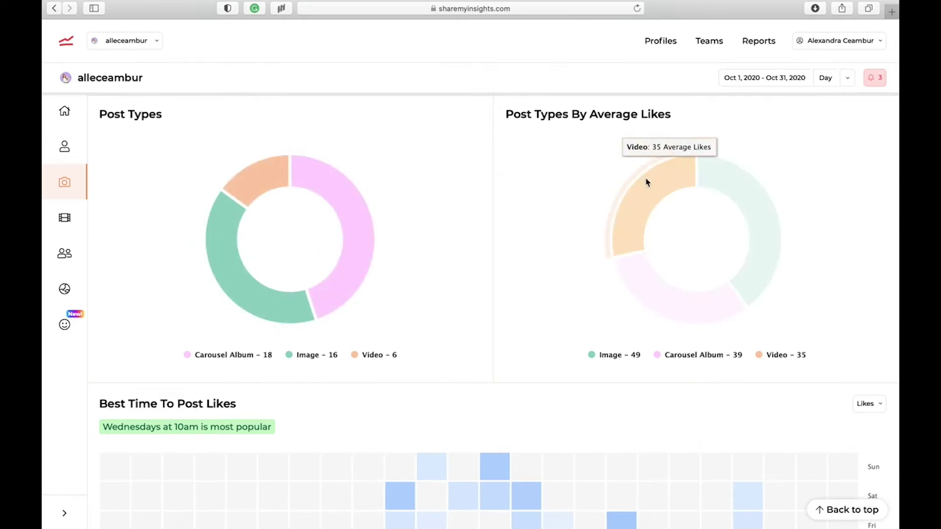
mouse_move(782, 241)
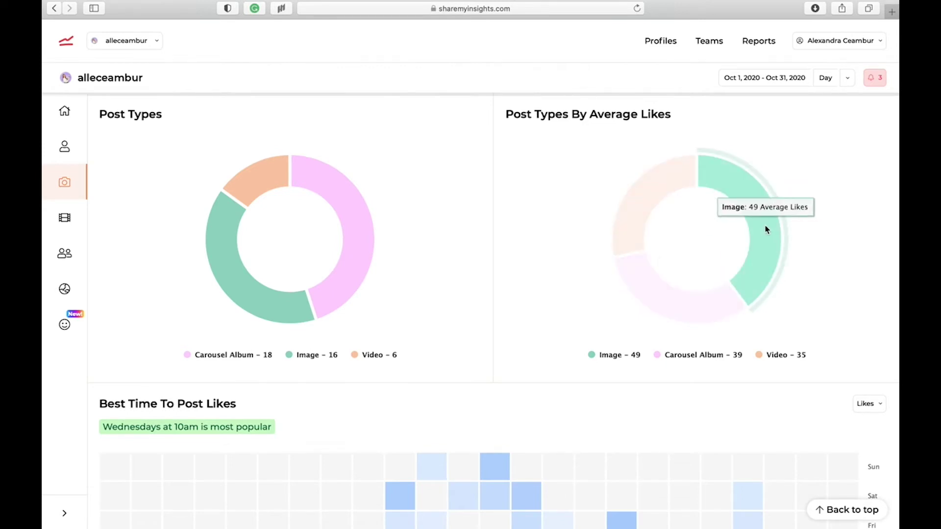
mouse_move(689, 301)
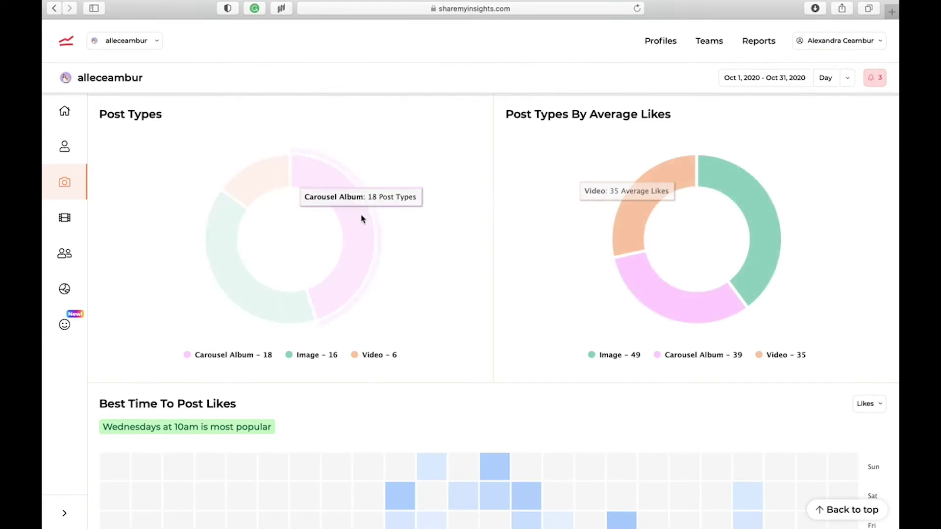
Measure the Best Time To Post heatmap by Reach, showing Fridays at 4pm as most popular
scroll(362, 216, down, 5)
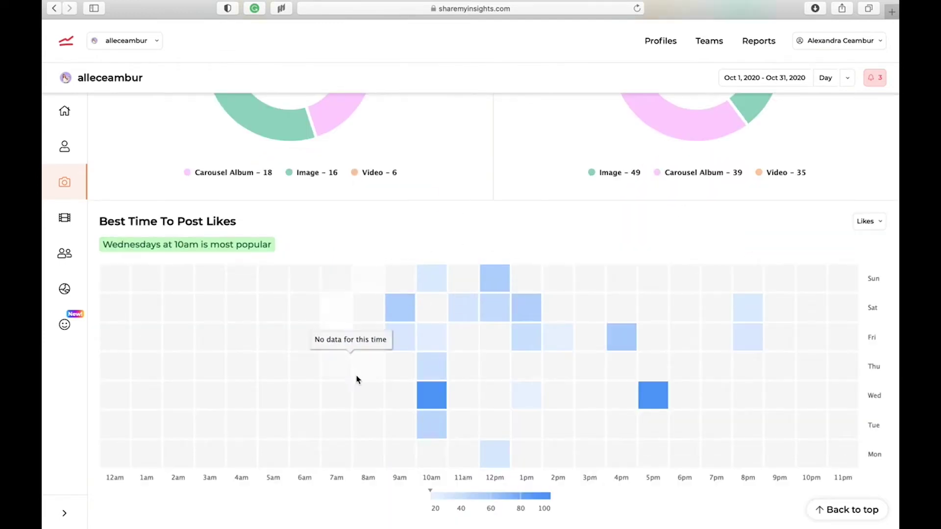
mouse_move(438, 390)
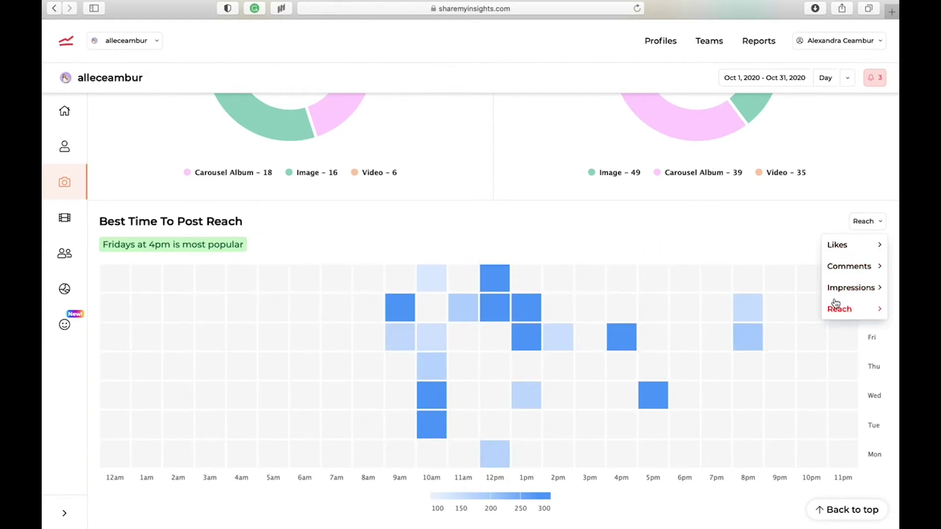
click(848, 310)
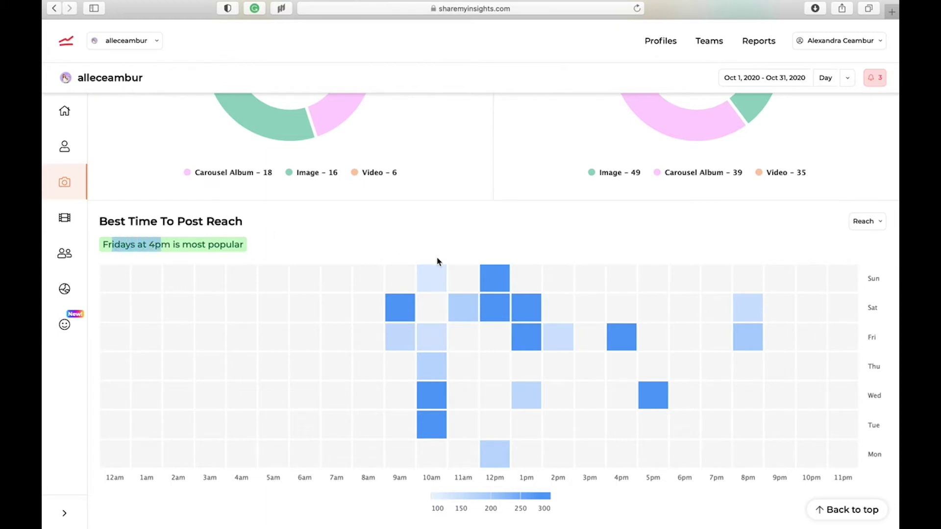
mouse_move(495, 278)
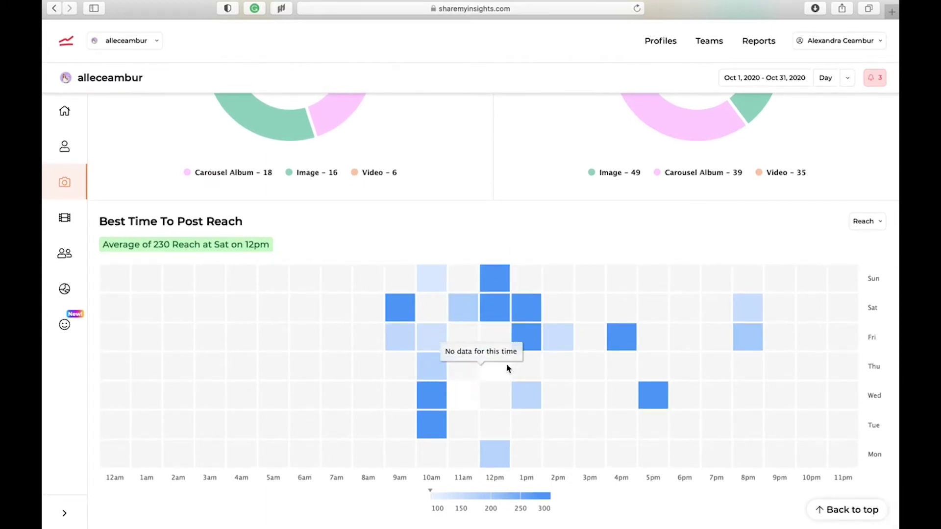
scroll(534, 383, up, 4)
scroll(535, 378, up, 15)
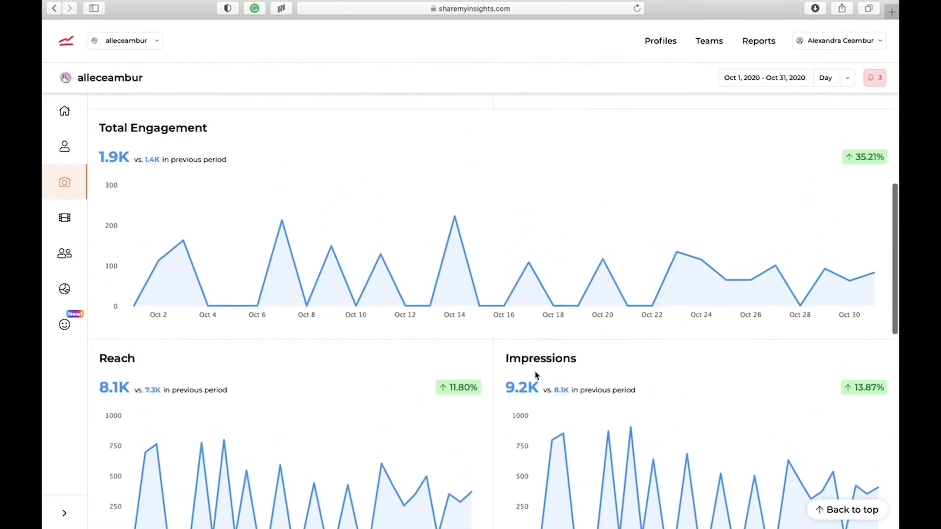
mouse_move(101, 224)
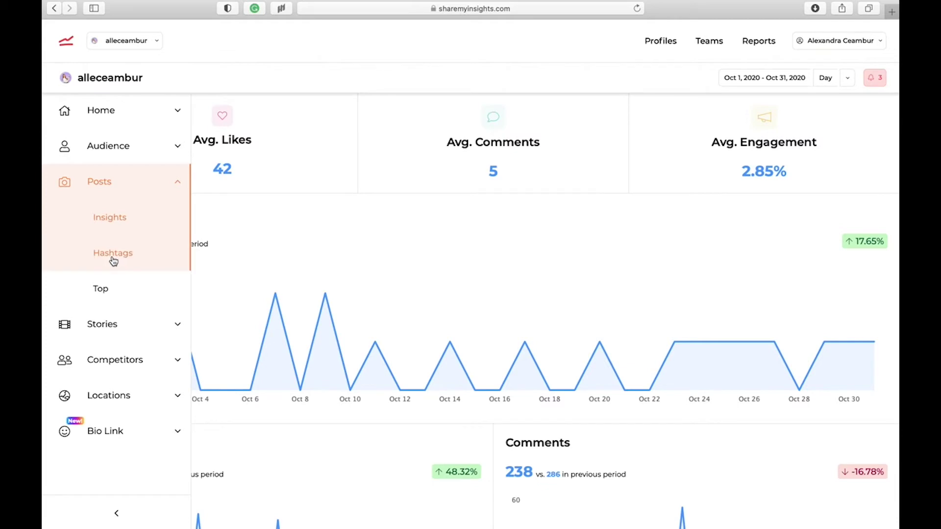
Open the Top Posts page and inspect the first post's engagement on reach figure
click(113, 290)
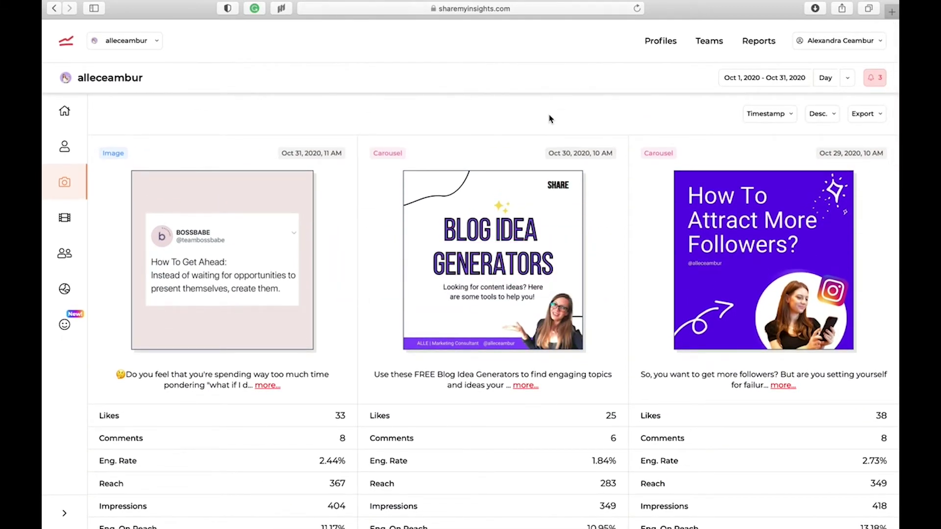
scroll(251, 325, down, 4)
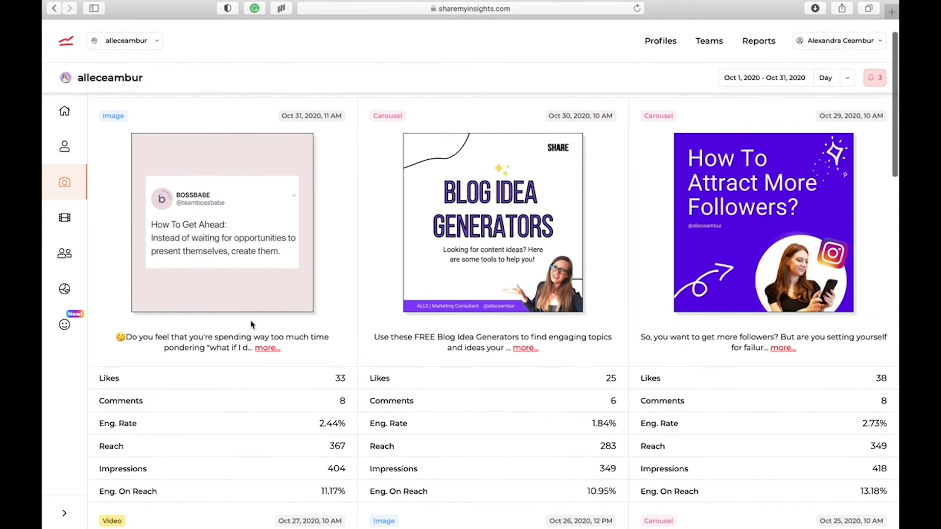
scroll(251, 325, up, 2)
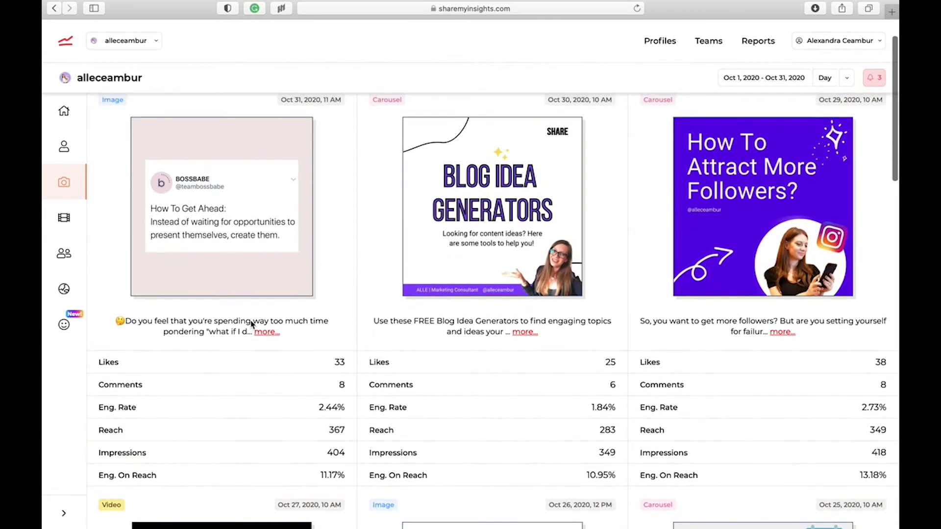
scroll(252, 325, down, 3)
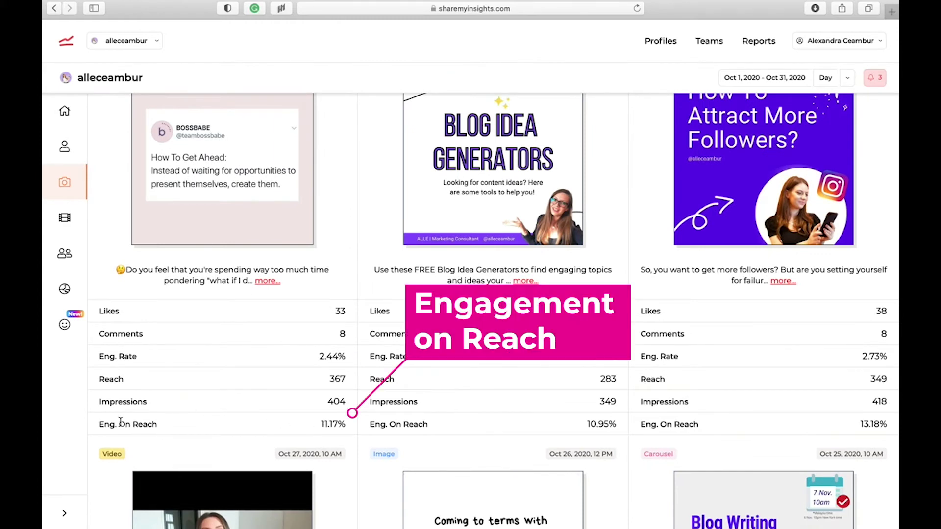
drag(100, 424, 336, 426)
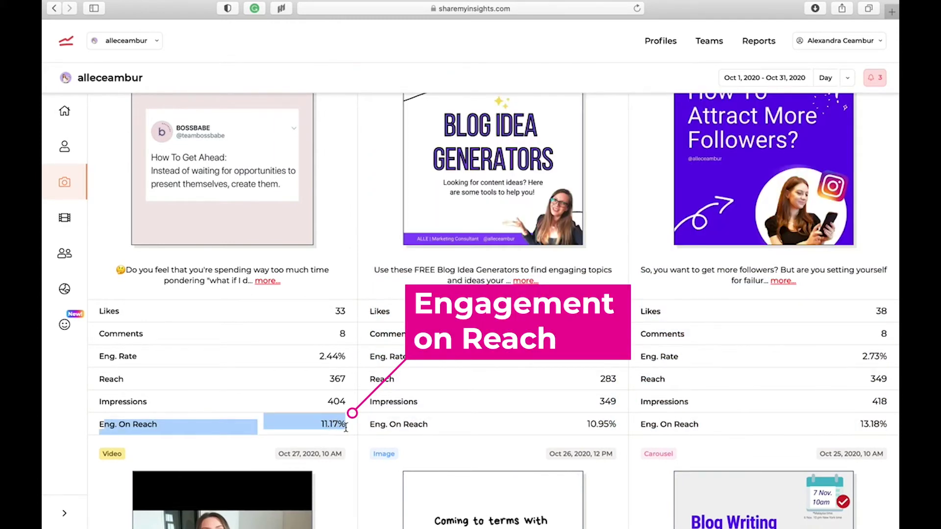
click(316, 359)
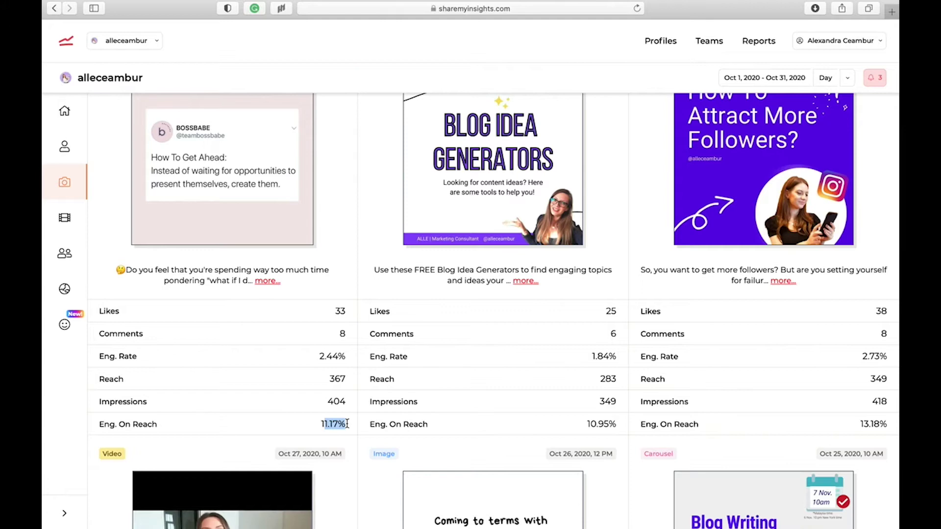
scroll(756, 205, up, 2)
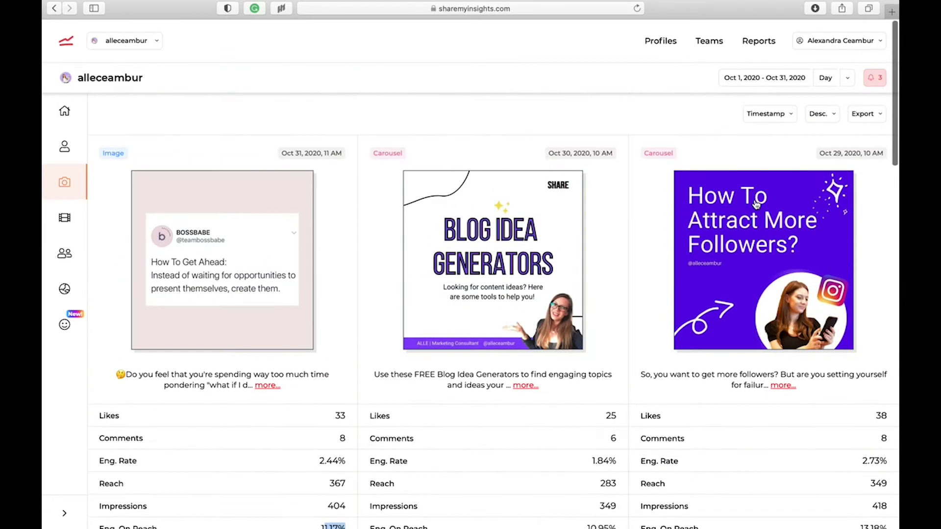
Sort the top posts by Eng. on Reach, putting the 18.88% October 14 image first
click(782, 80)
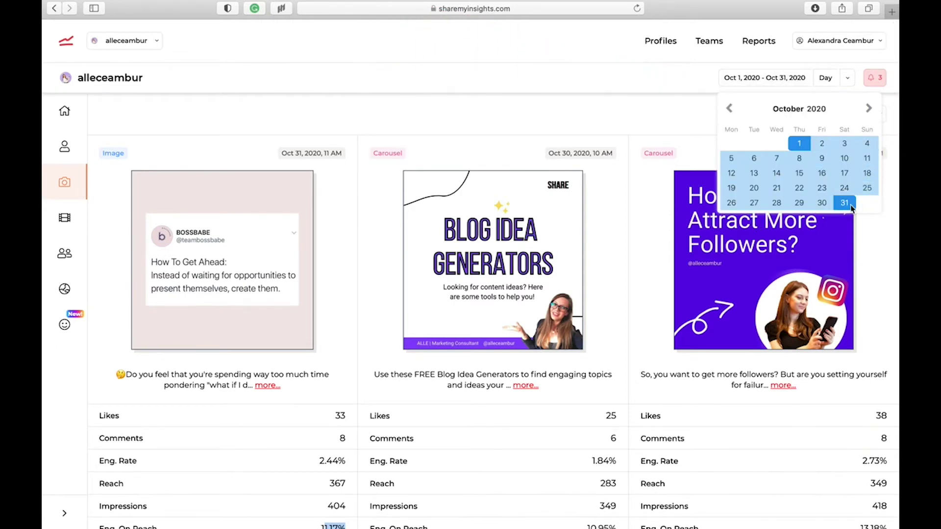
click(701, 116)
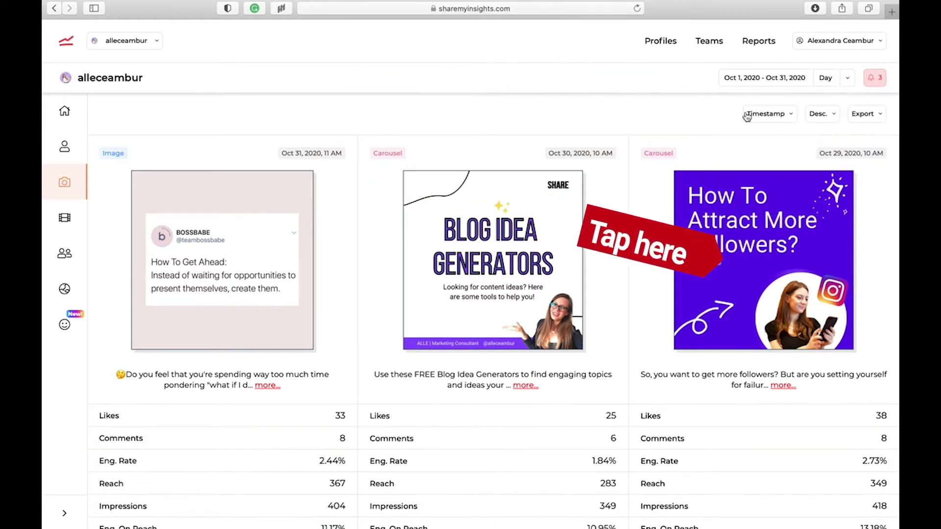
click(786, 115)
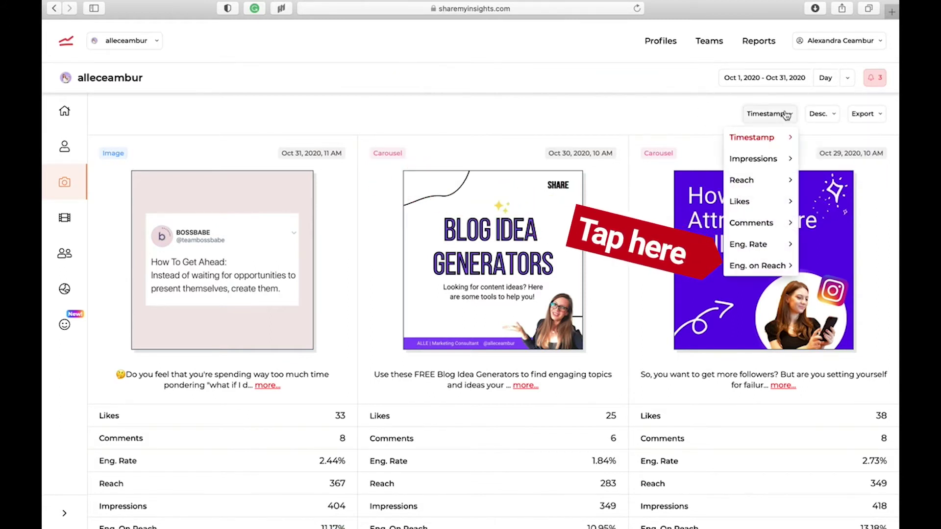
click(766, 271)
scroll(225, 251, down, 1)
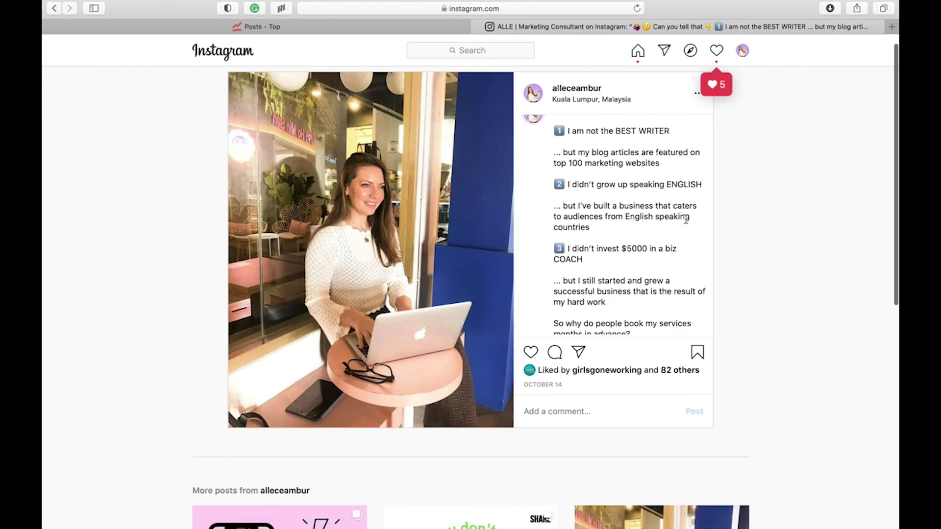
Read through the October 14 Instagram post's long caption
scroll(685, 219, down, 10)
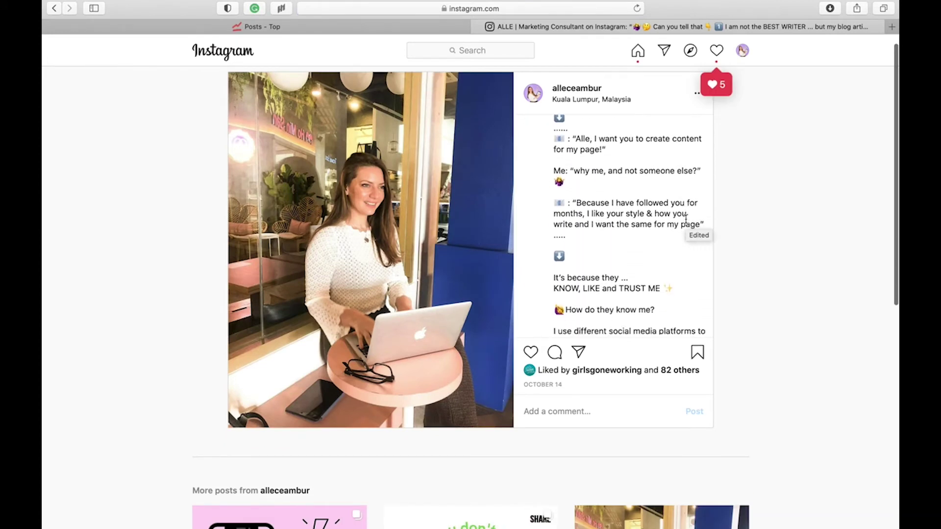
scroll(686, 220, down, 8)
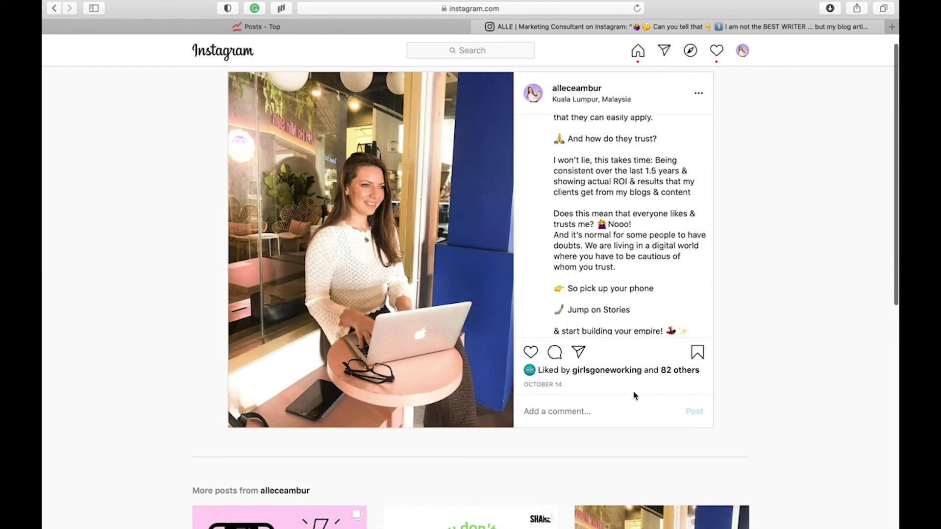
scroll(626, 319, down, 8)
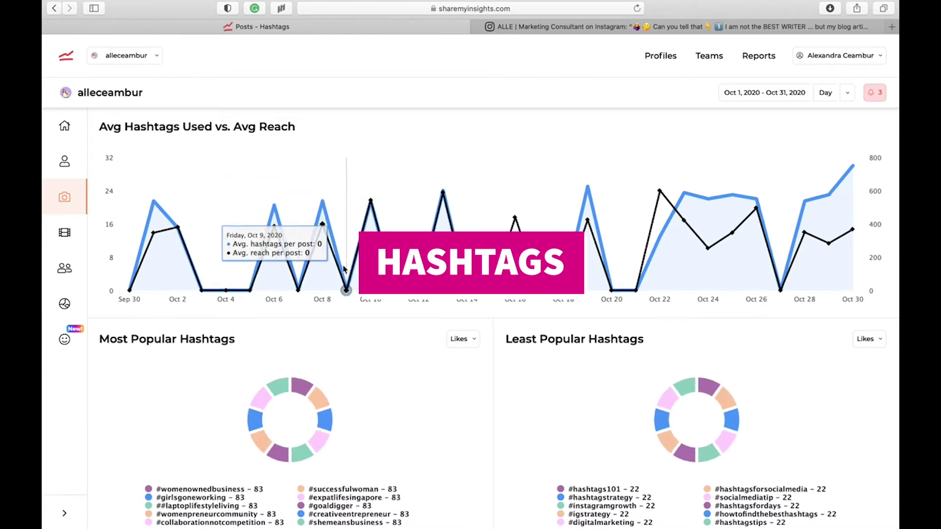
Scroll past the hashtag charts to the per-hashtag averages table and its Average dropdown
scroll(368, 358, down, 2)
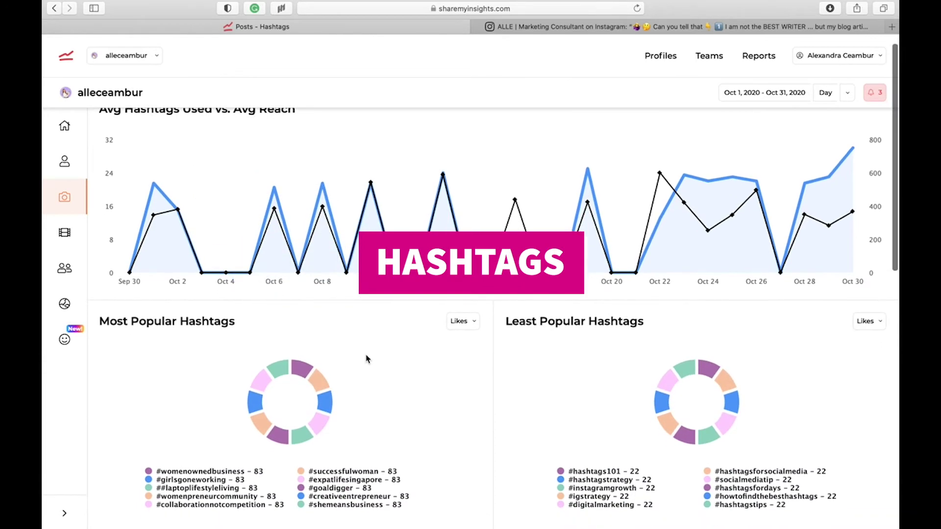
scroll(366, 358, down, 4)
mouse_move(327, 184)
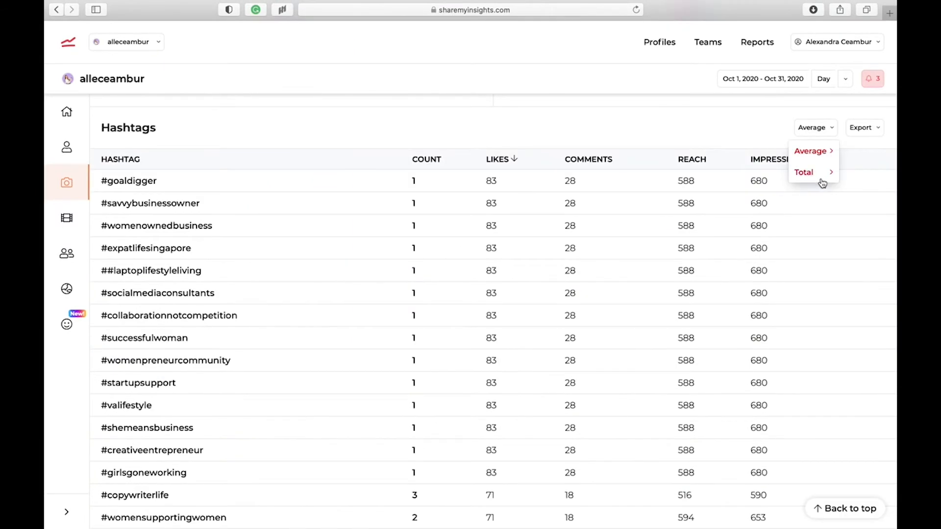
Switch the Hashtags table from averages to totals and scroll through the results
click(822, 182)
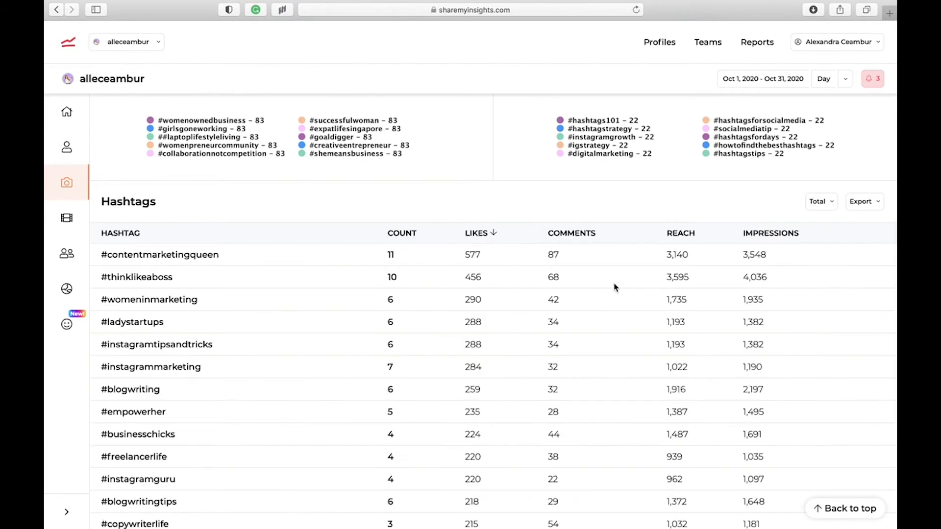
scroll(486, 280, down, 2)
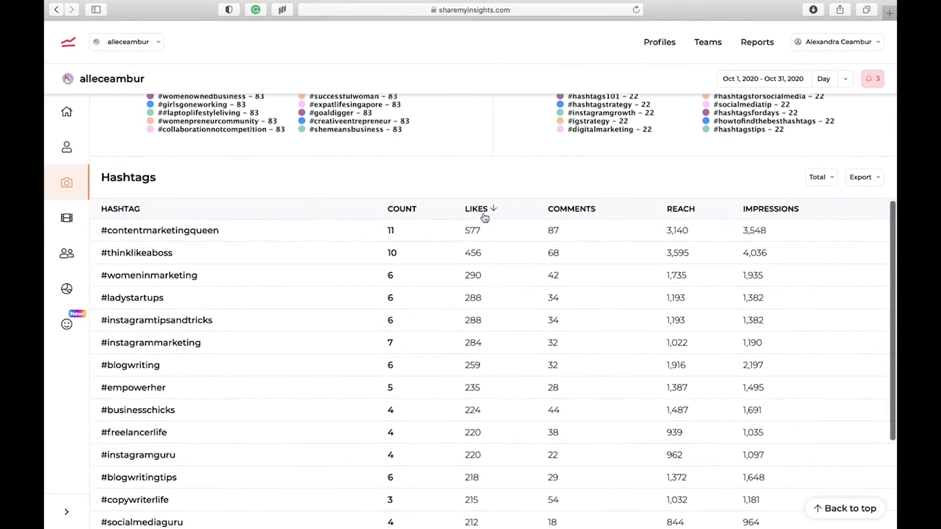
scroll(484, 218, down, 1)
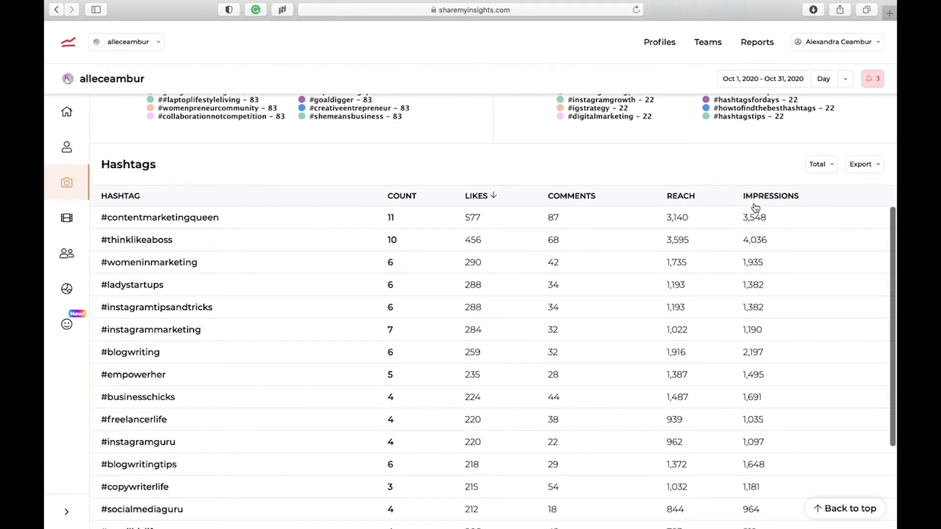
scroll(627, 351, down, 5)
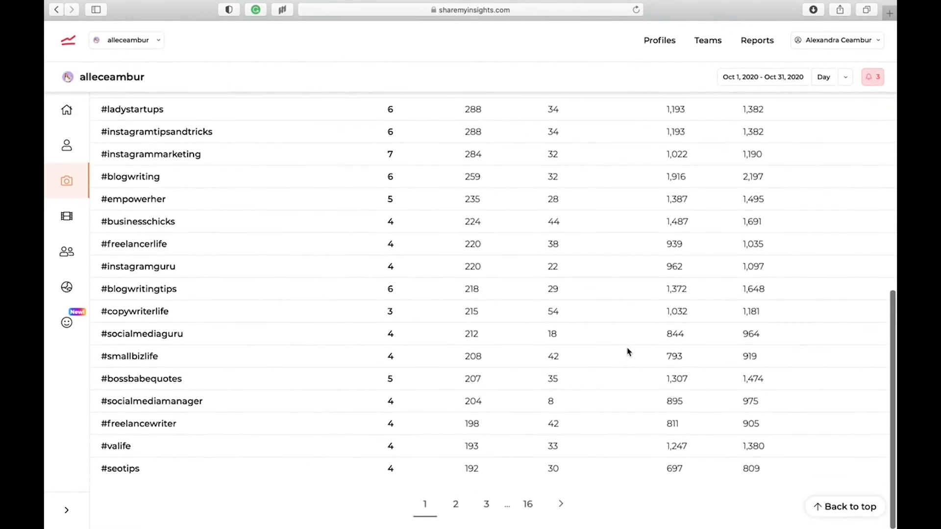
scroll(627, 350, up, 6)
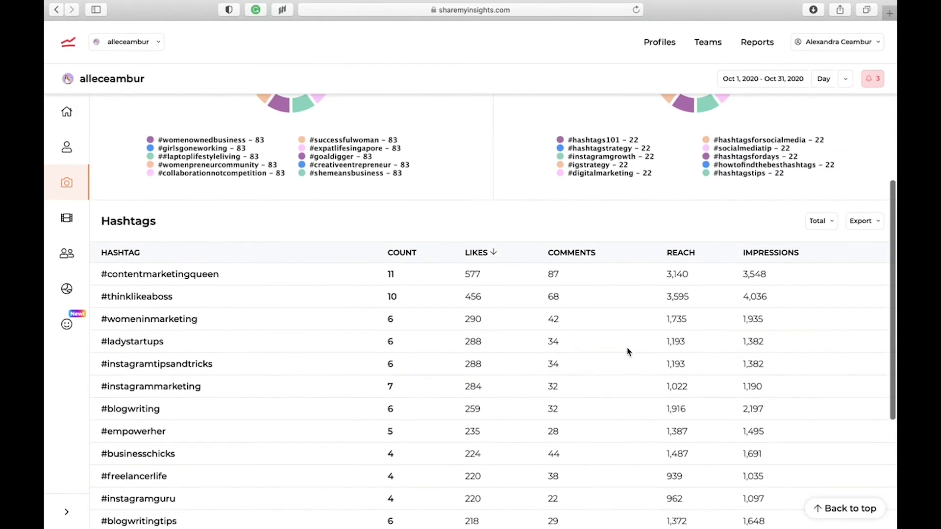
Check the date range, then export the hashtags table as CSV (Sharemyinsights Hashtags Export-3)
click(799, 84)
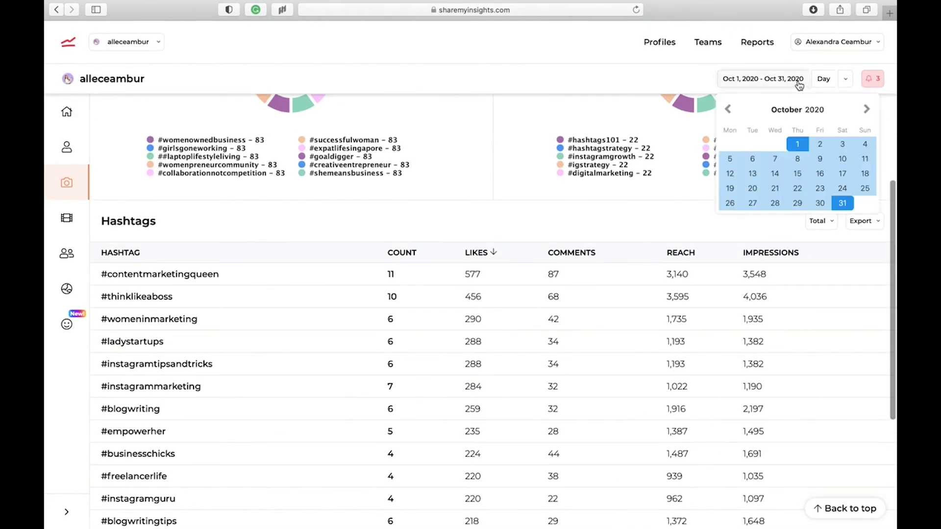
click(769, 233)
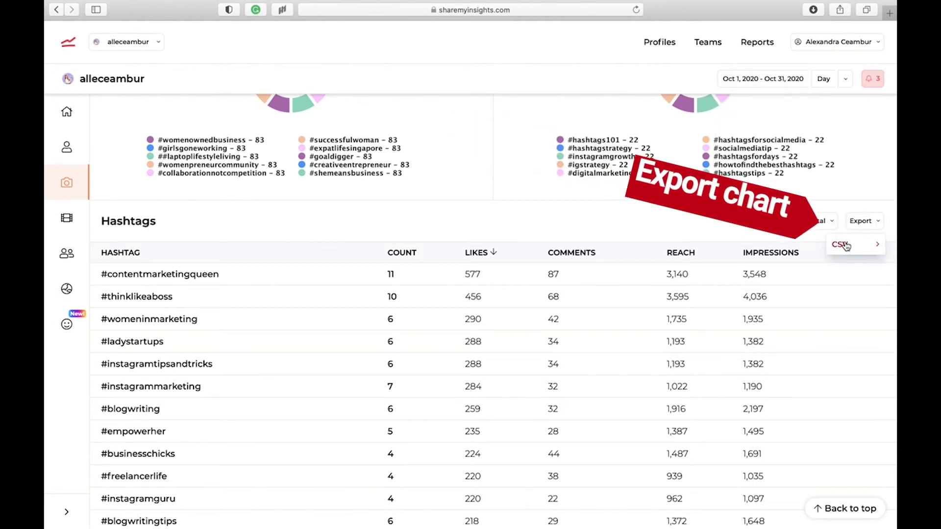
click(853, 245)
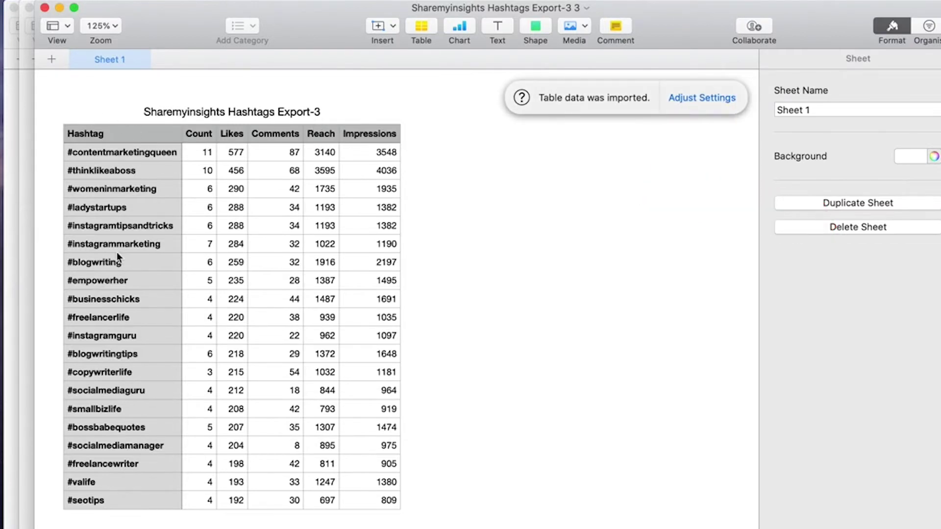
scroll(116, 251, down, 10)
scroll(117, 252, up, 10)
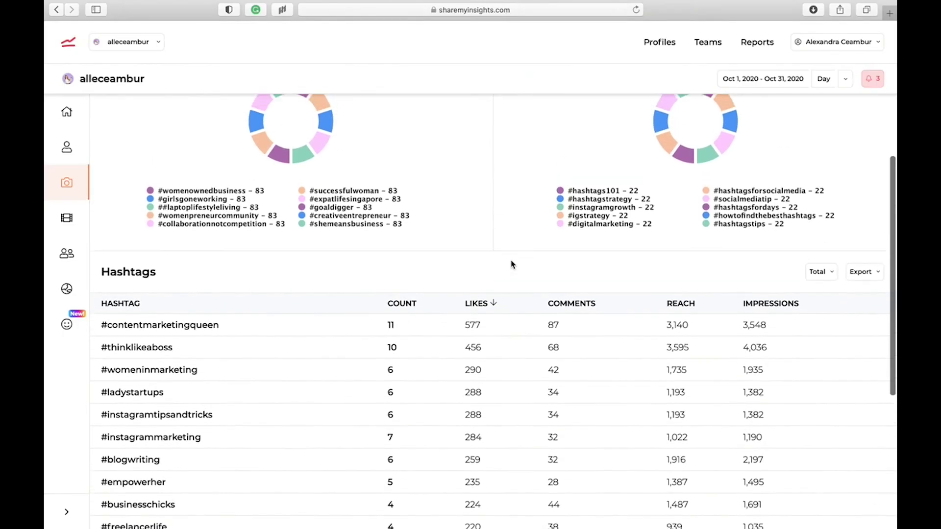
Scroll back up to the Avg Hashtags Used vs. Avg Reach chart, peaking near 800
scroll(510, 264, up, 4)
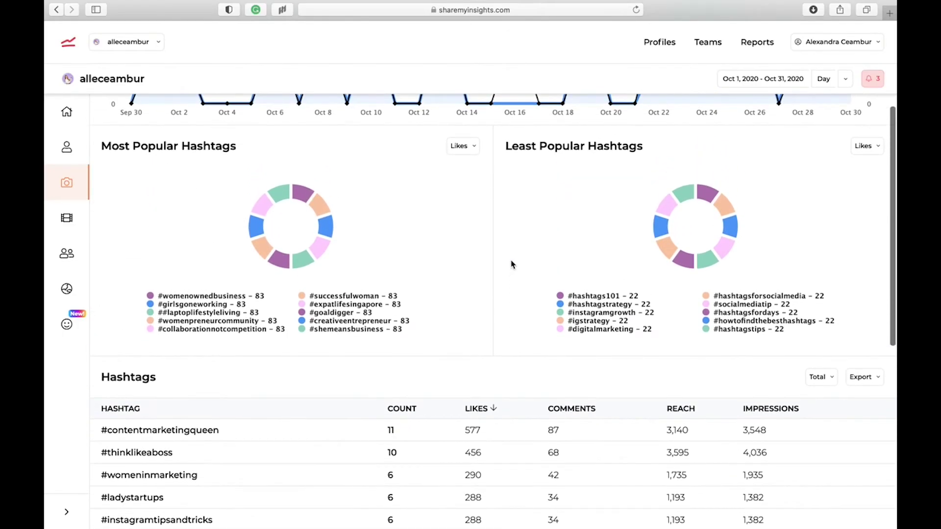
scroll(511, 265, up, 7)
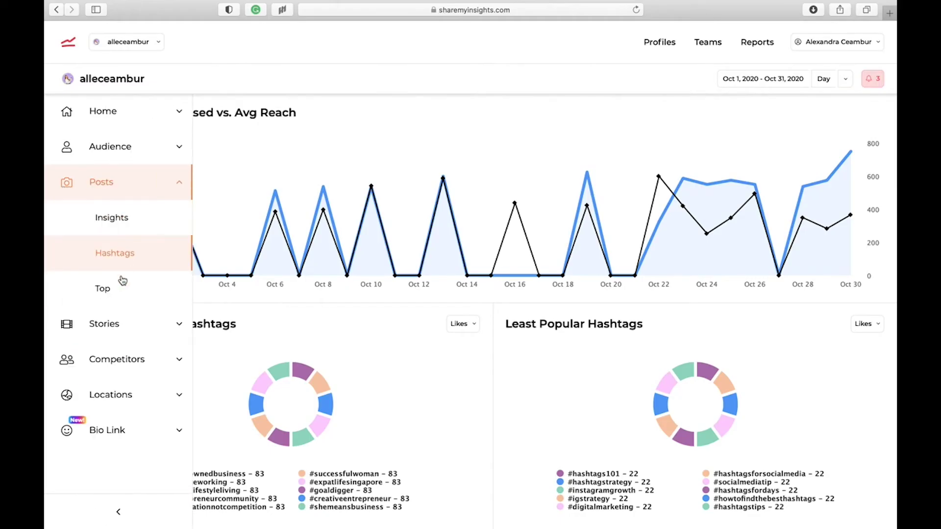
Open the October 2020 Stories Insights page showing Stories Count 269
click(113, 327)
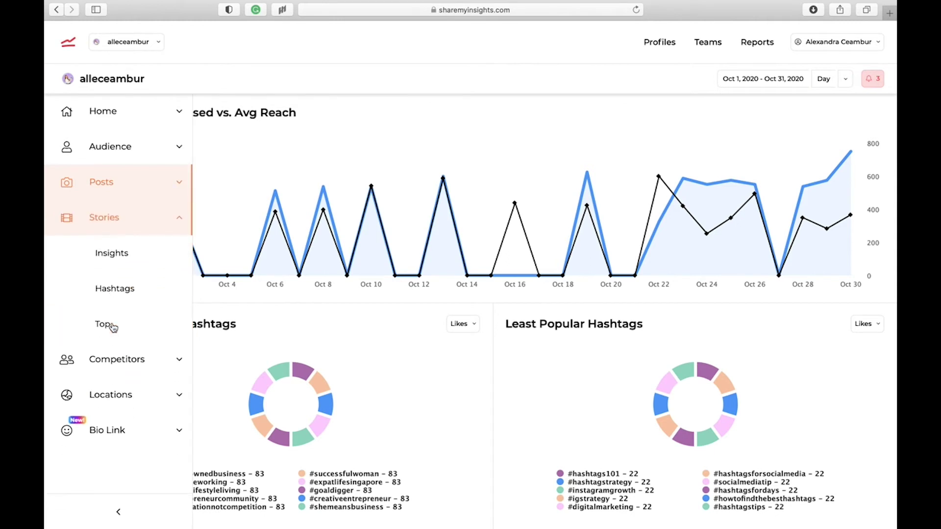
click(114, 260)
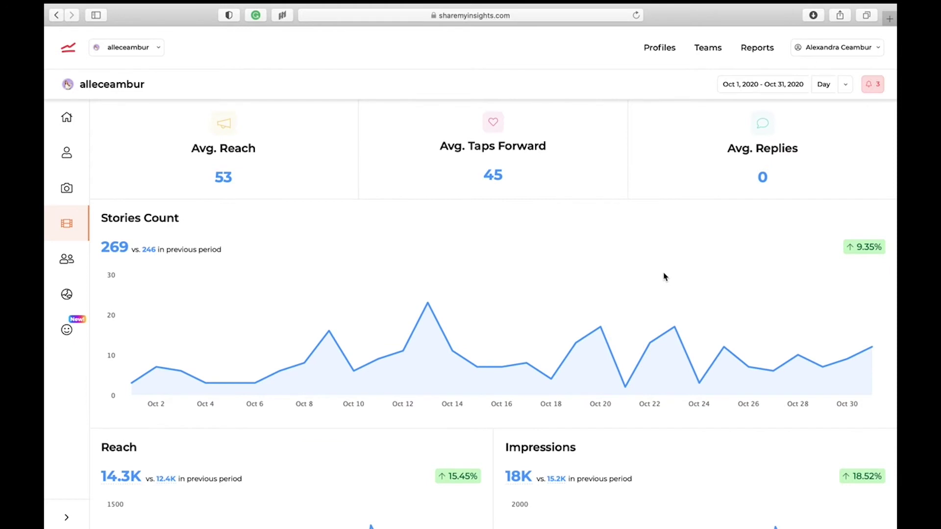
mouse_move(659, 325)
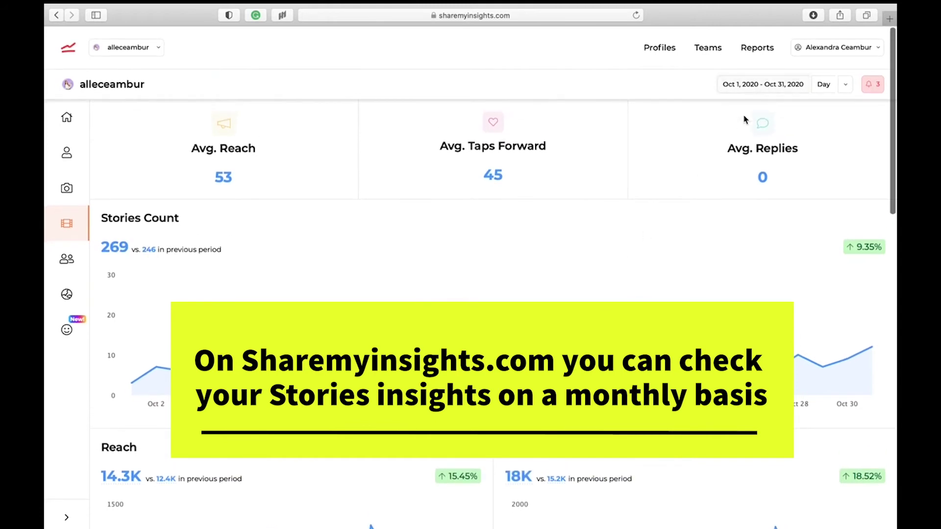
Review the Stories charts: reach 14.3K, impressions 18K, taps forward 12.3K, taps back 1.3K
scroll(491, 274, down, 1)
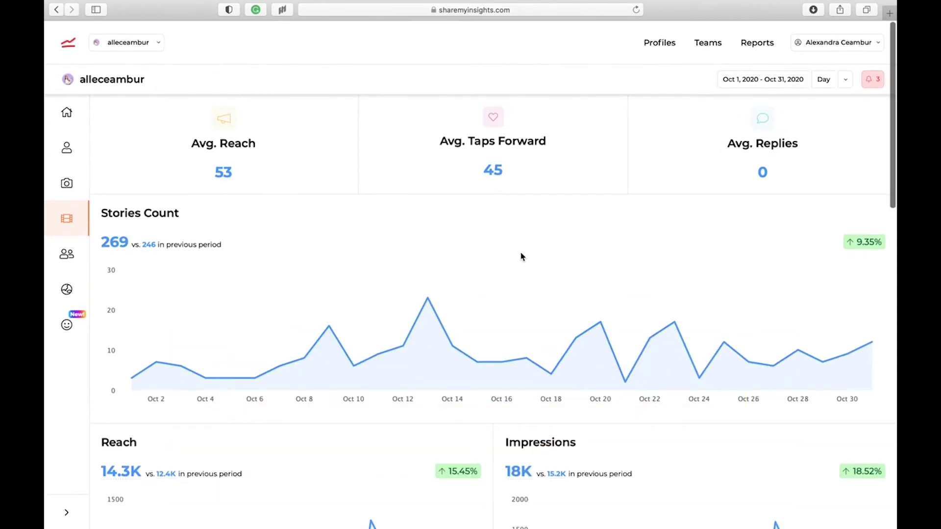
scroll(522, 256, down, 5)
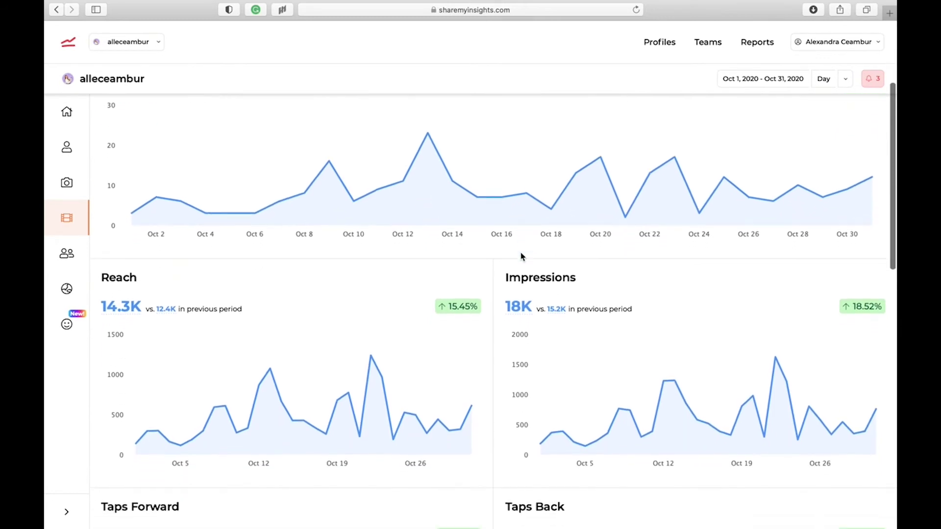
scroll(522, 257, down, 3)
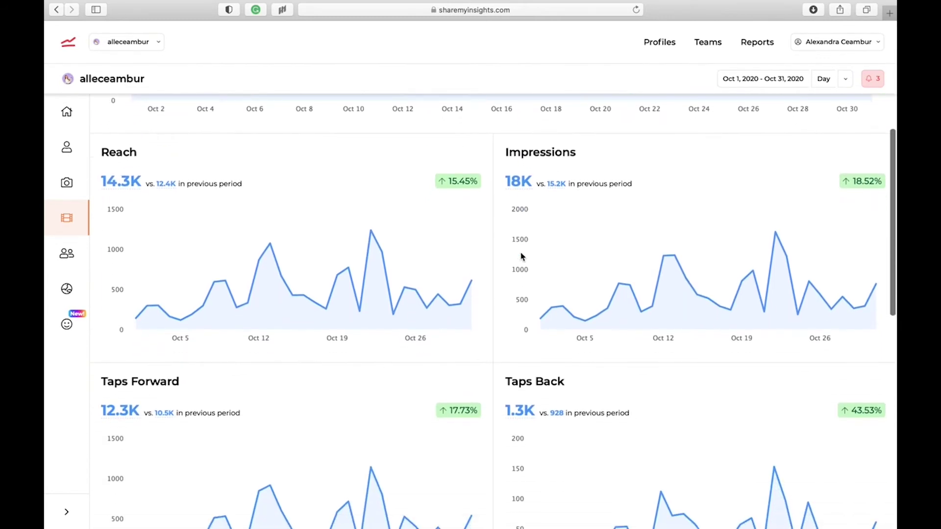
scroll(523, 256, up, 6)
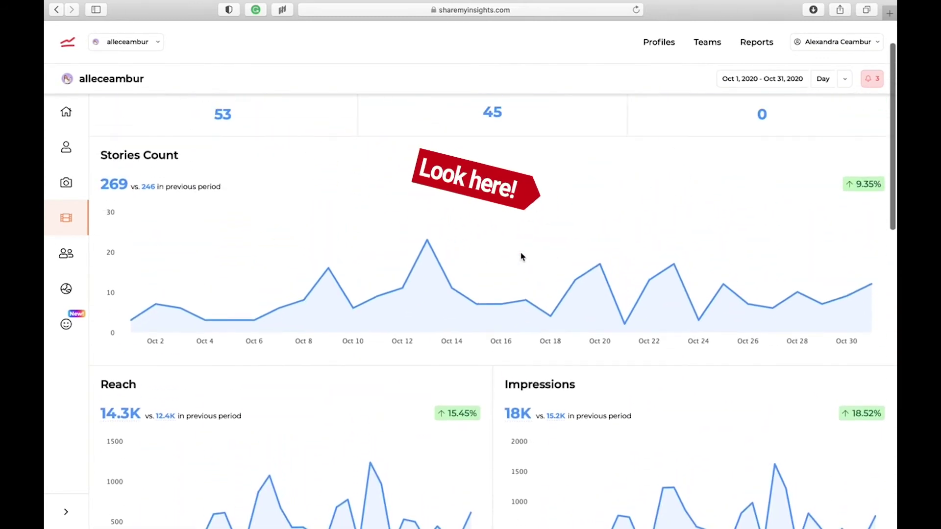
mouse_move(432, 252)
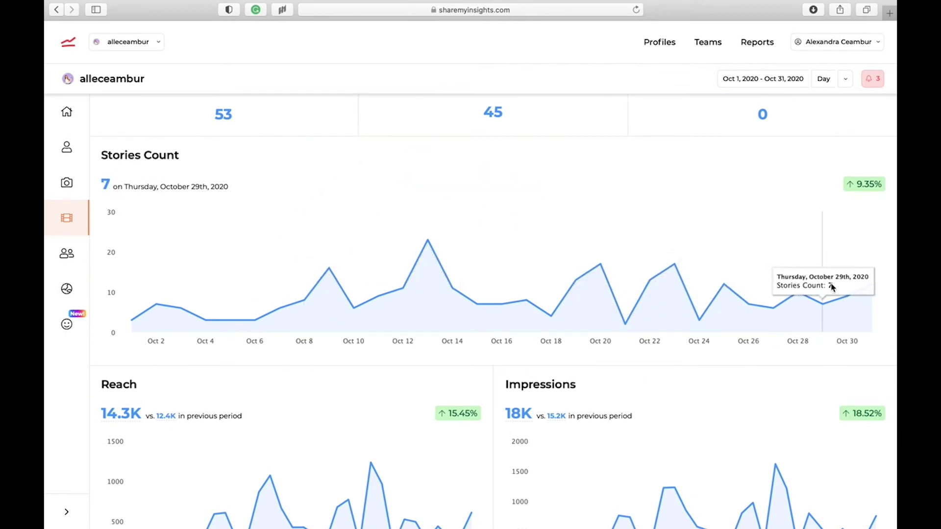
scroll(300, 279, down, 1)
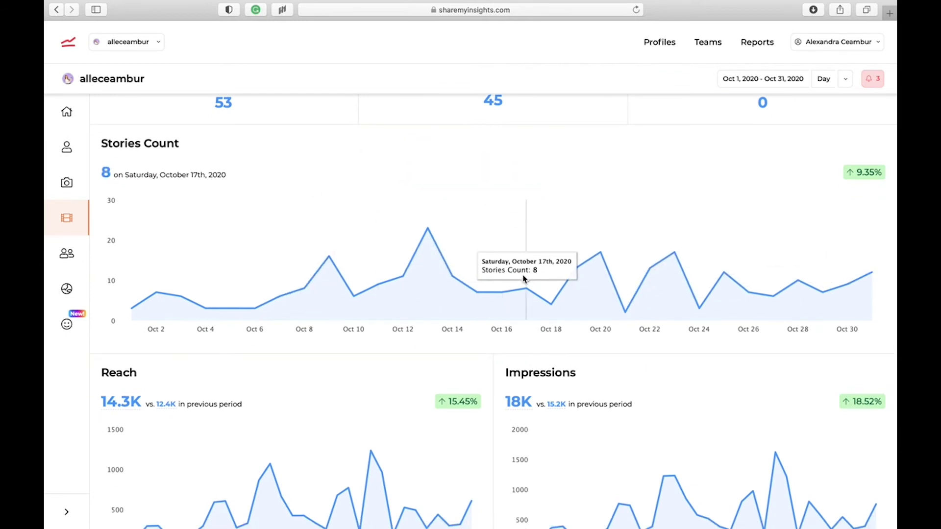
scroll(641, 267, down, 5)
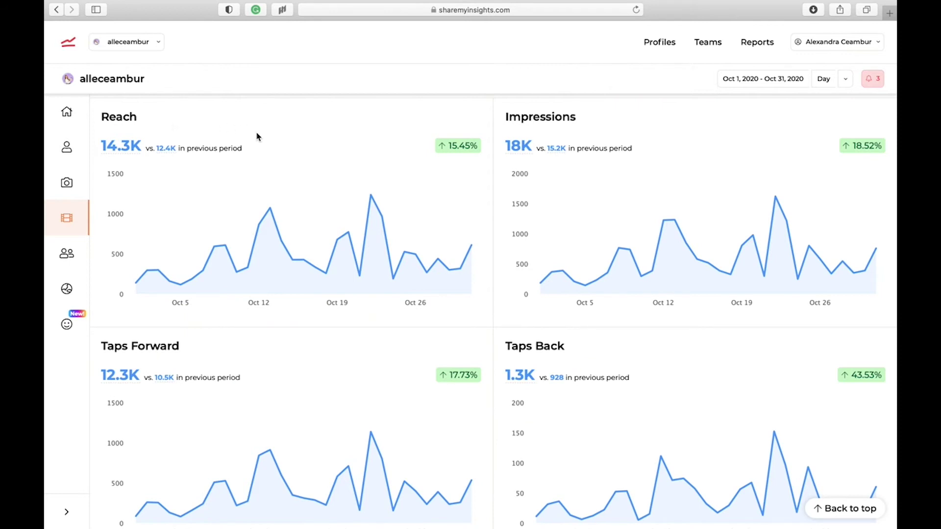
mouse_move(310, 180)
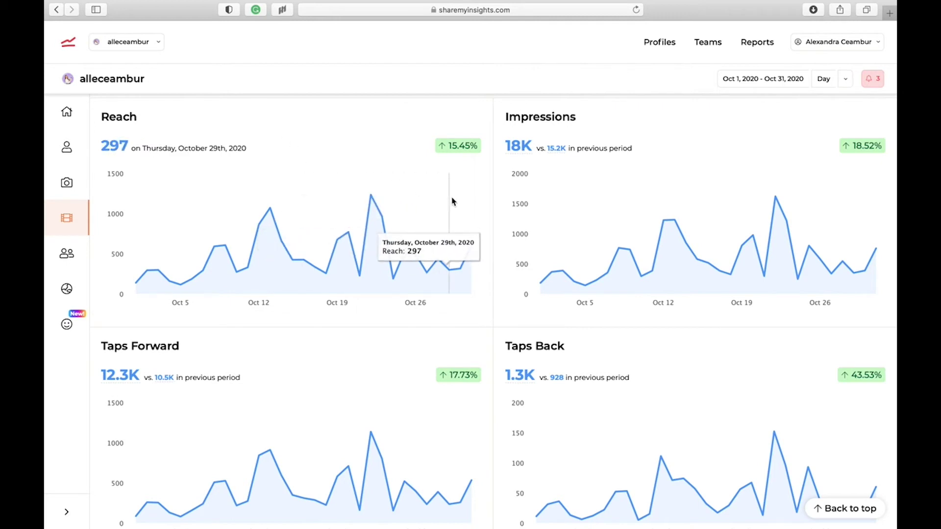
mouse_move(471, 206)
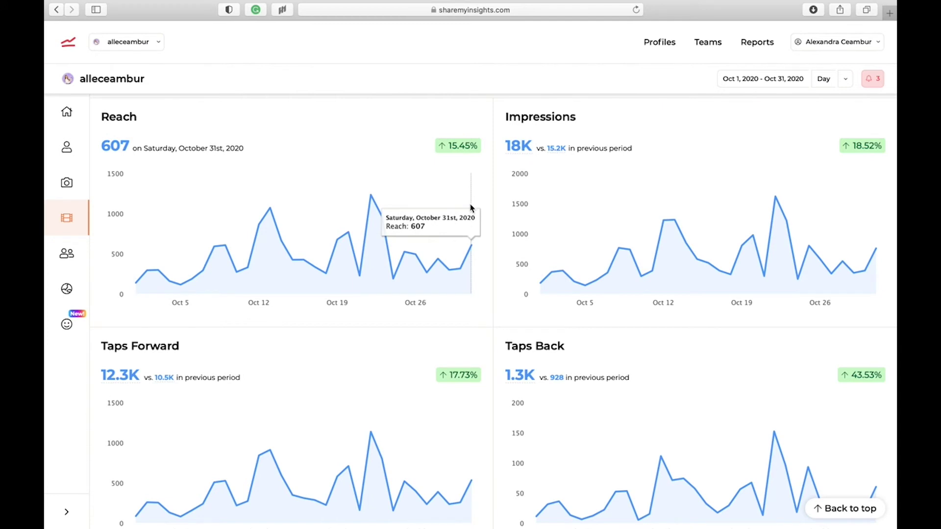
Inspect the Story Types donuts: 53 average reach, images 60 and videos 52
scroll(470, 205, down, 10)
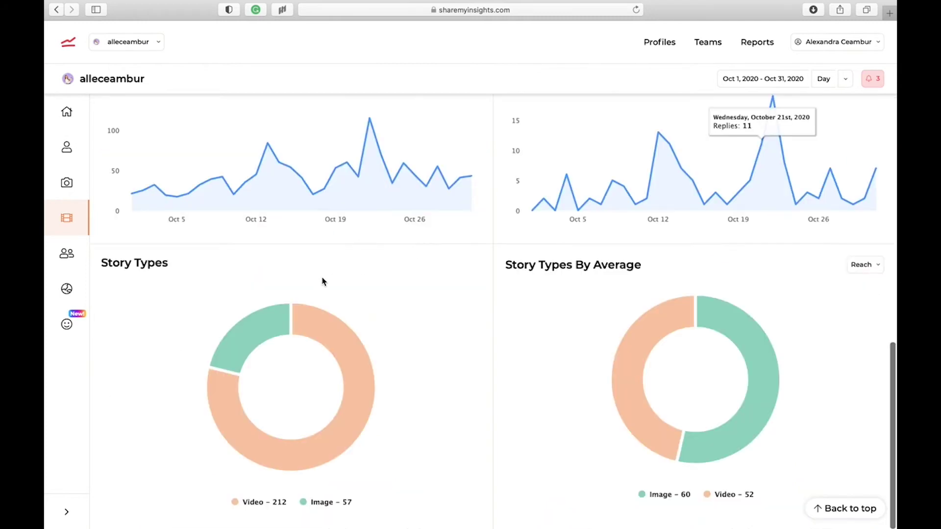
mouse_move(364, 394)
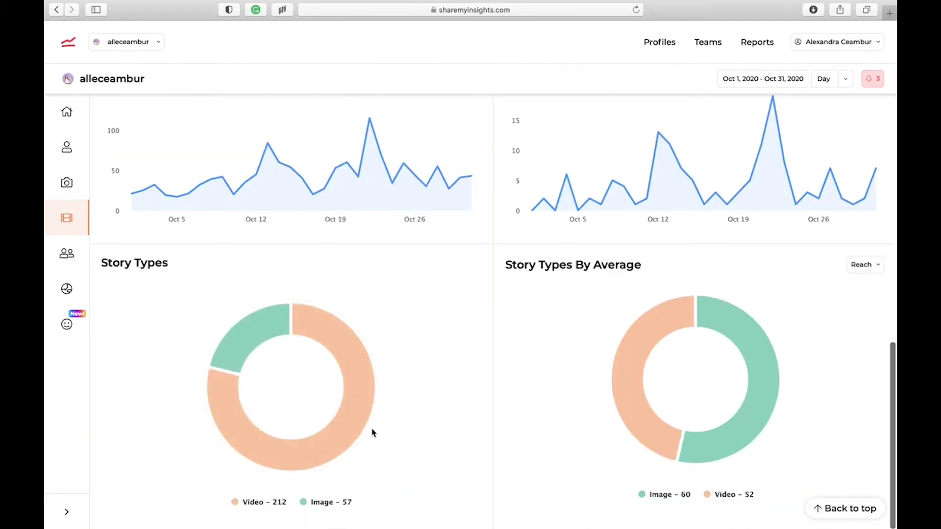
mouse_move(267, 341)
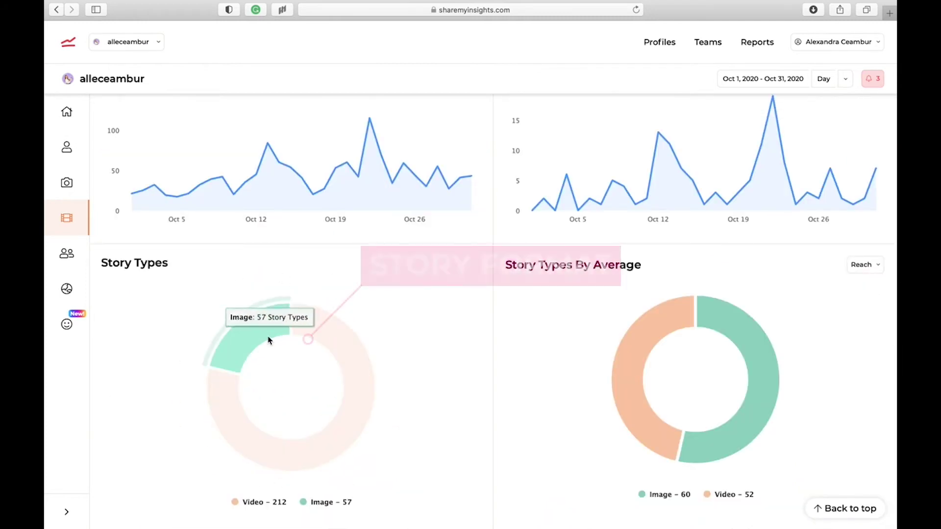
mouse_move(342, 327)
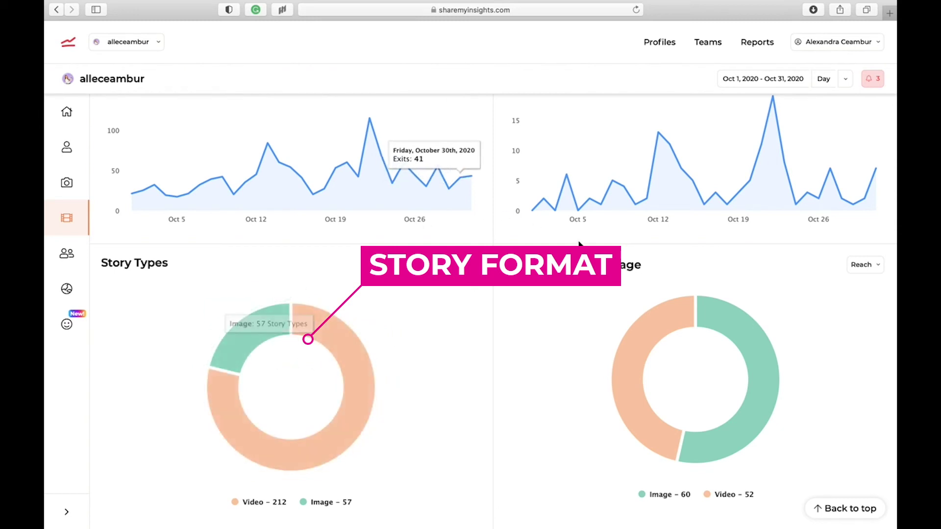
mouse_move(685, 314)
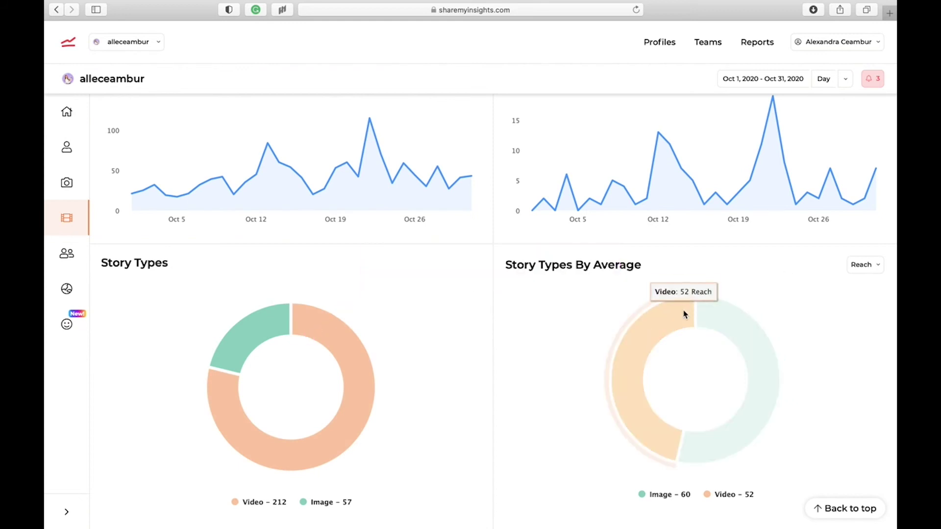
mouse_move(720, 317)
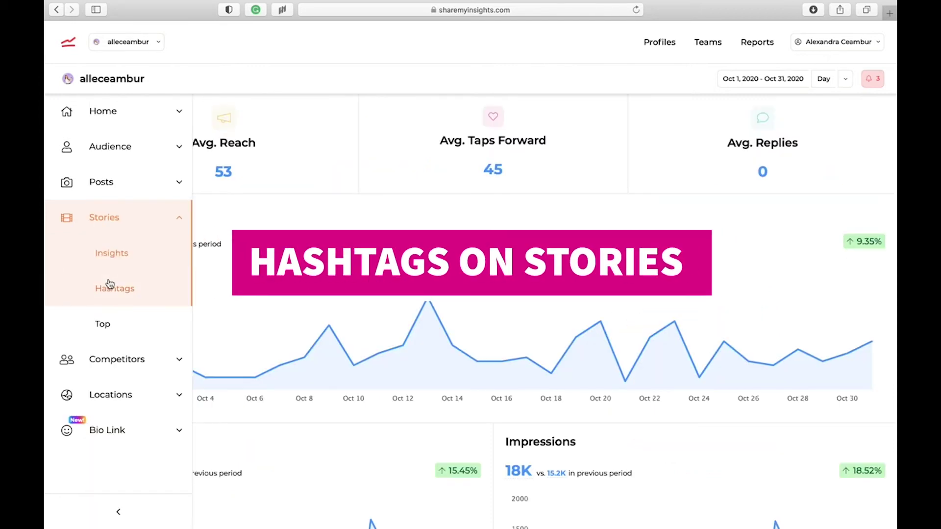
Open Stories > Hashtags and review it, with #thankful most popular at 127 reach
click(110, 285)
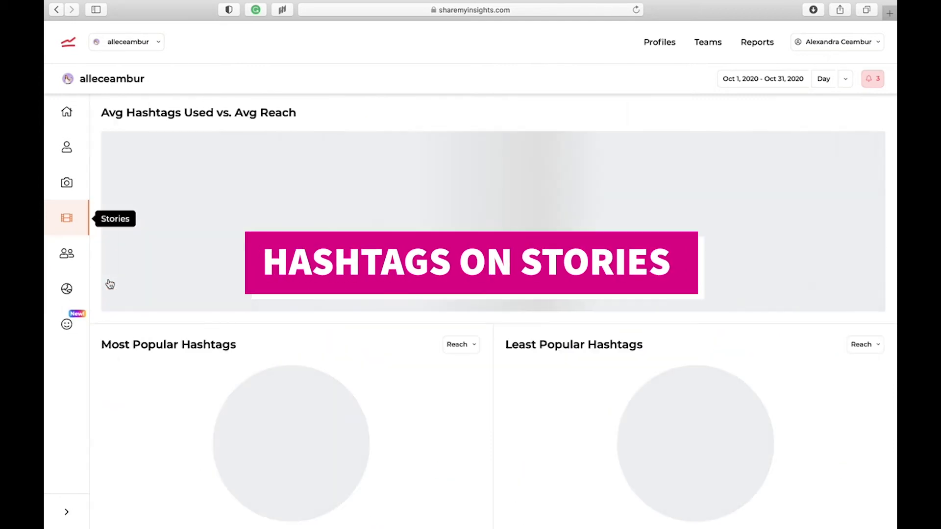
scroll(240, 212, down, 1)
scroll(239, 212, down, 5)
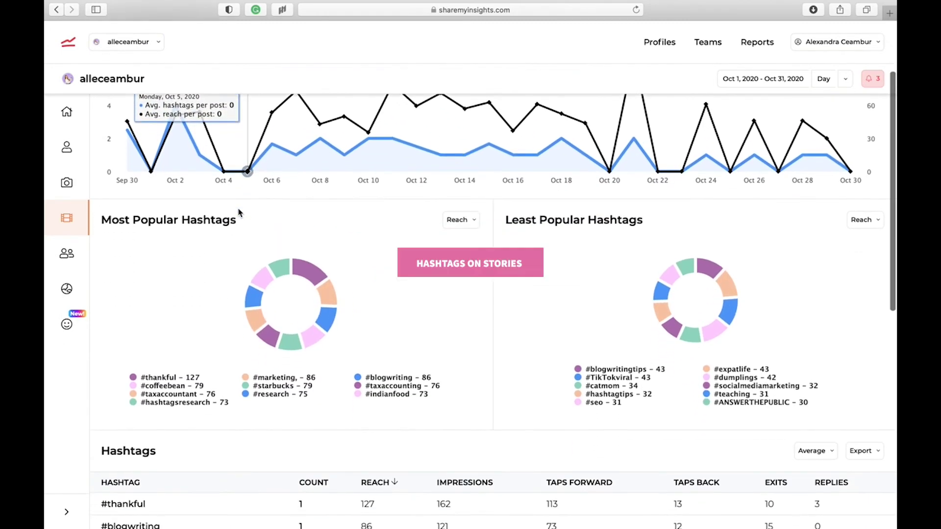
scroll(239, 212, down, 5)
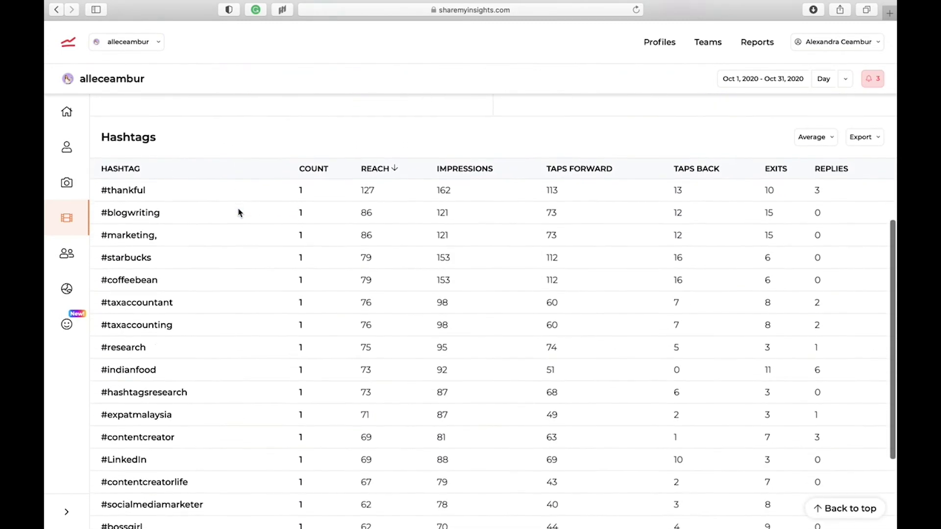
scroll(846, 201, up, 3)
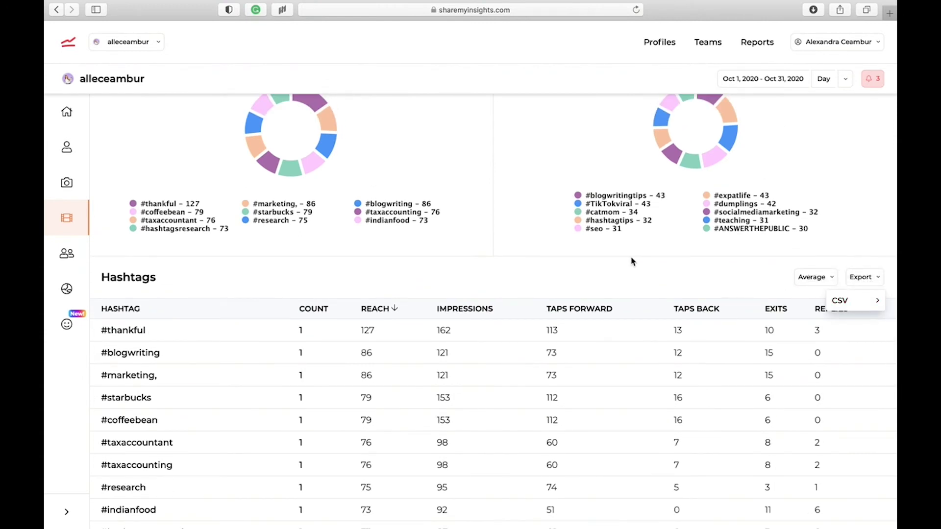
scroll(372, 273, up, 6)
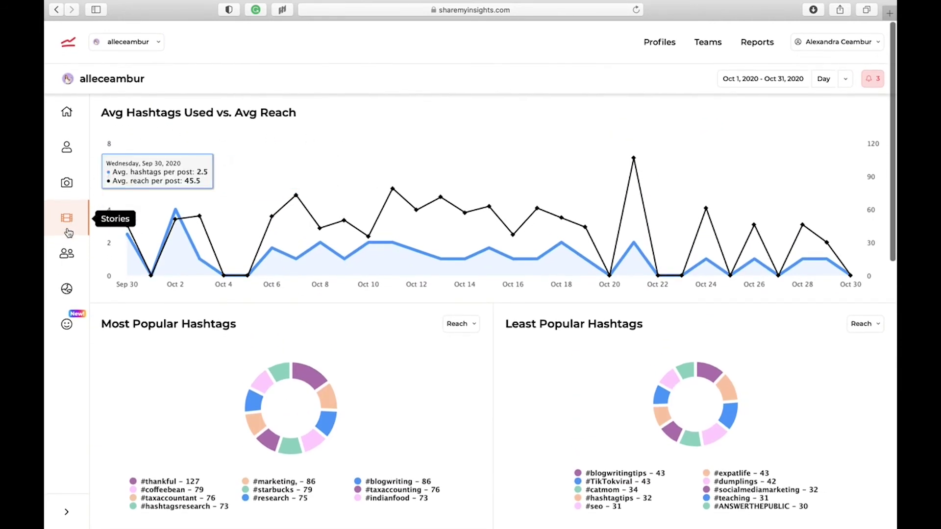
Sort Top Stories by Replies, led by the Oct 21 video with 11 replies
click(105, 320)
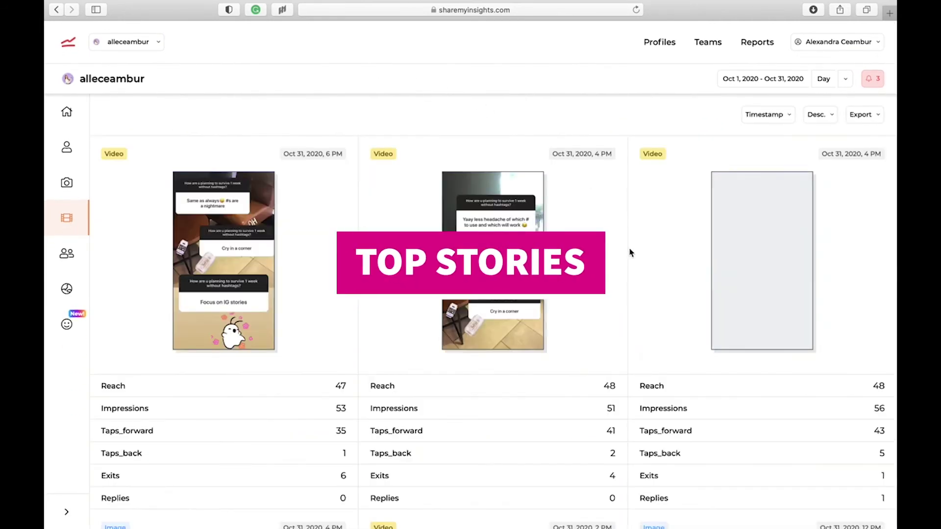
click(768, 115)
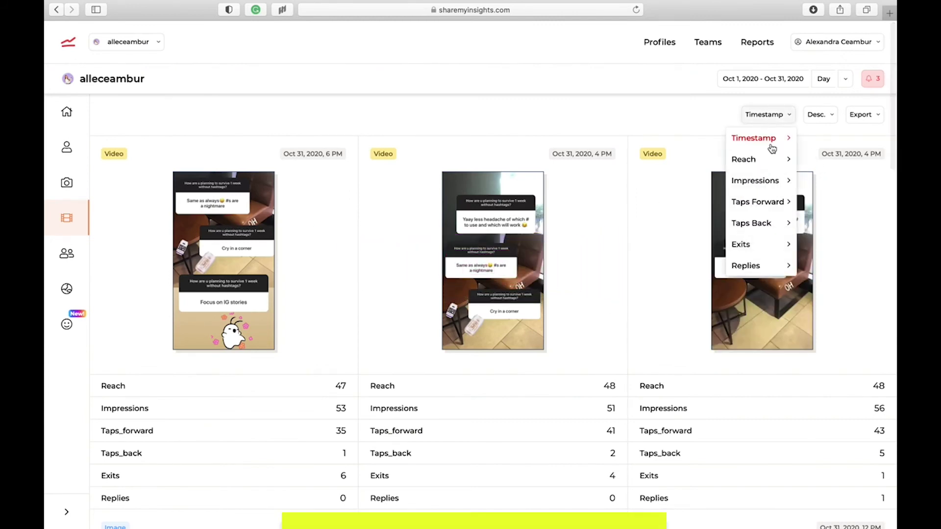
click(744, 265)
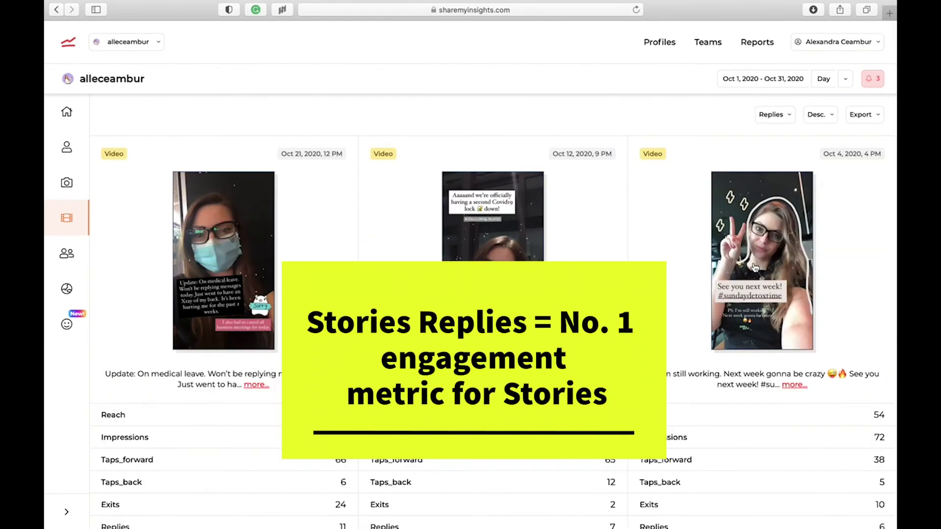
scroll(746, 266, down, 5)
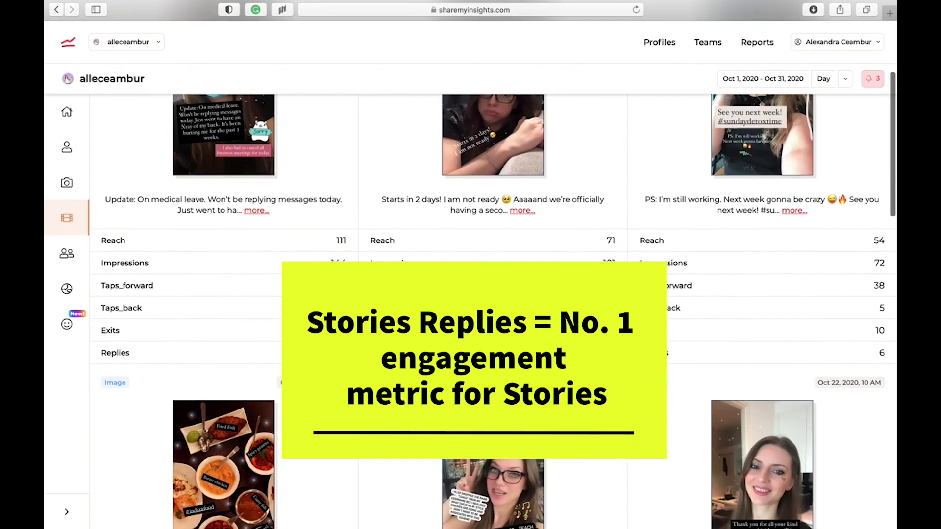
scroll(746, 266, up, 3)
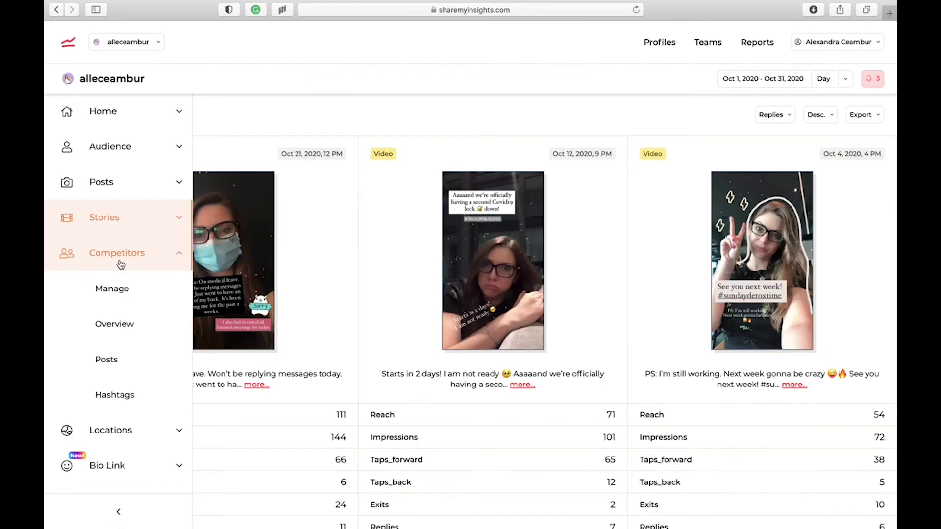
Open competitor management and dismiss the competitor-added and bio link messages
click(113, 289)
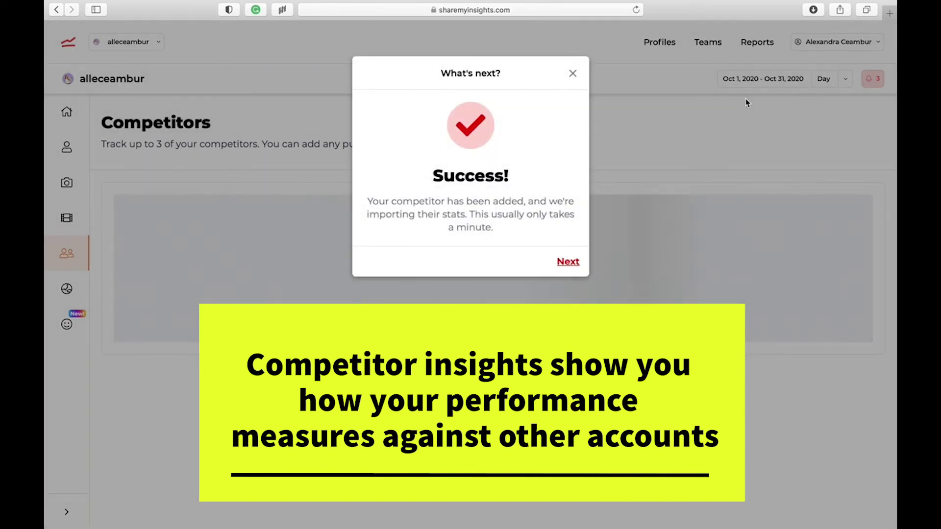
click(568, 263)
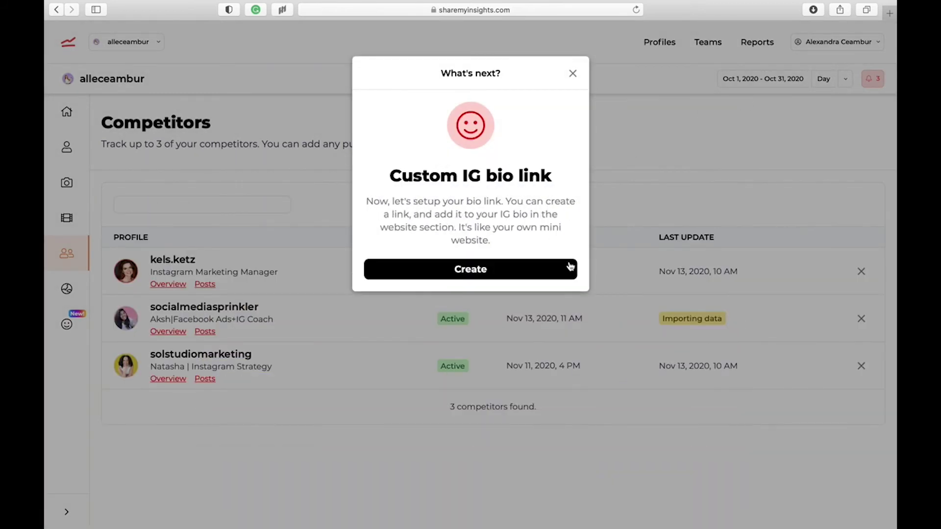
click(73, 265)
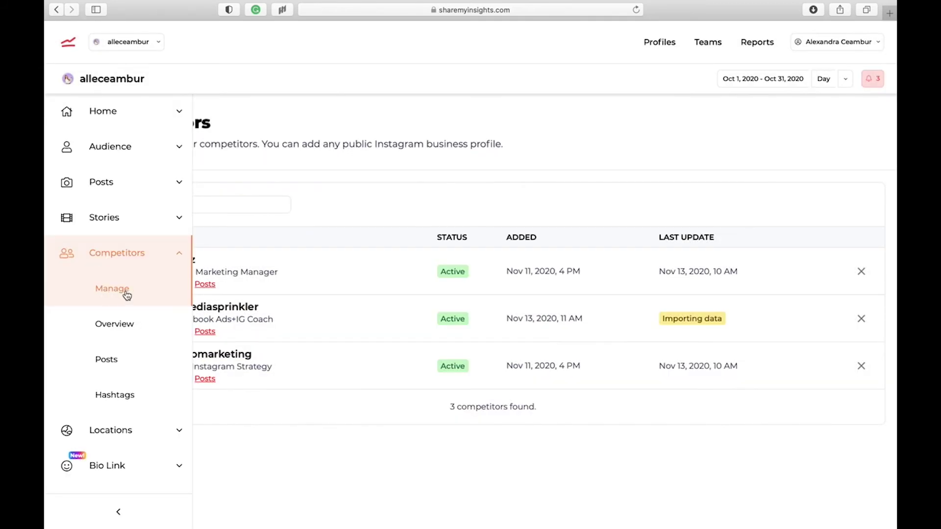
Review the Competitors Overview ranking four accounts by followers, posts, likes, comments and engagement
click(130, 328)
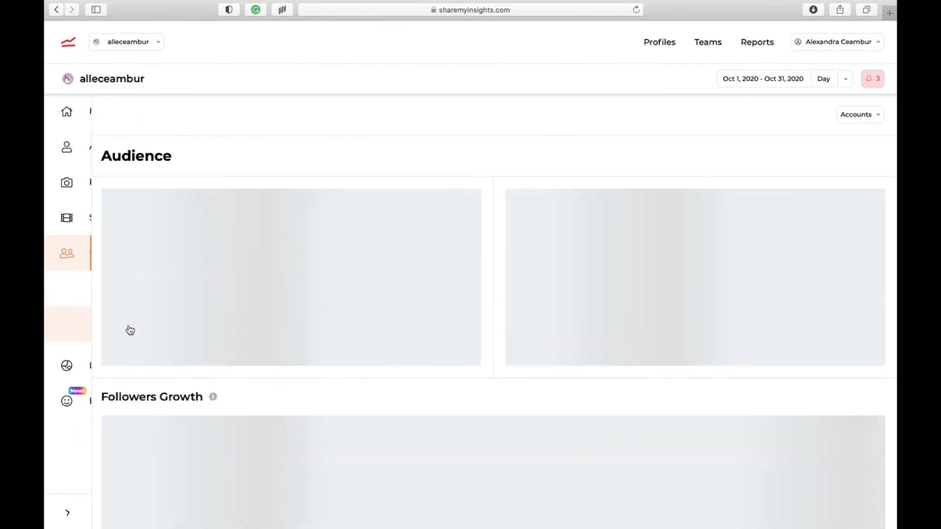
scroll(303, 150, down, 1)
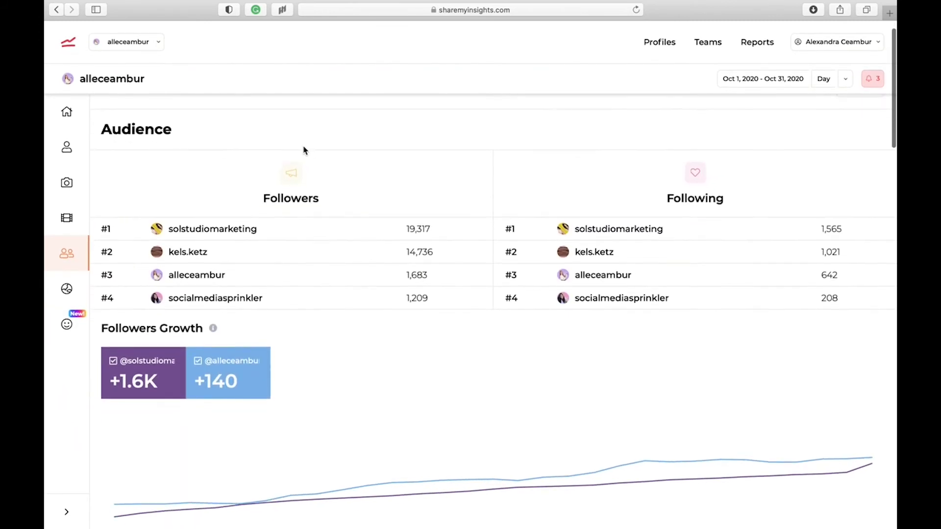
scroll(294, 147, down, 2)
scroll(291, 147, up, 1)
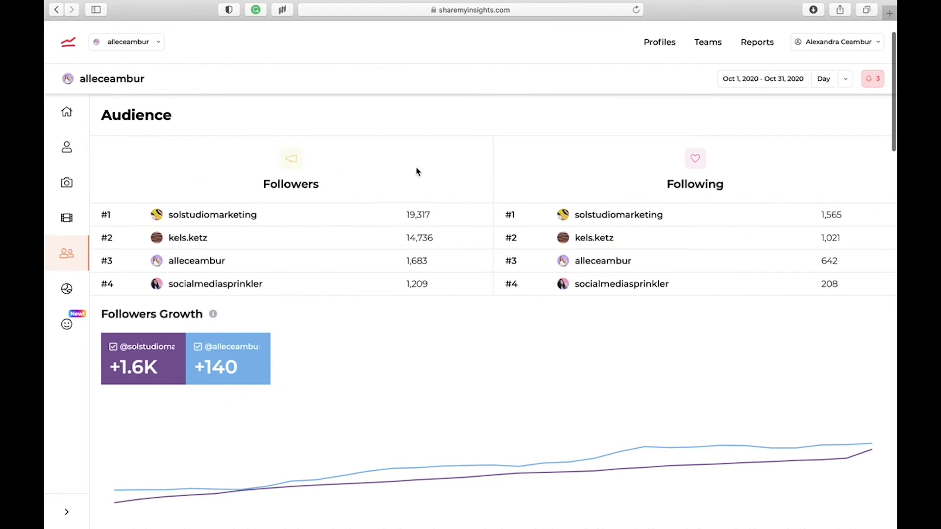
scroll(670, 147, down, 5)
scroll(622, 270, down, 7)
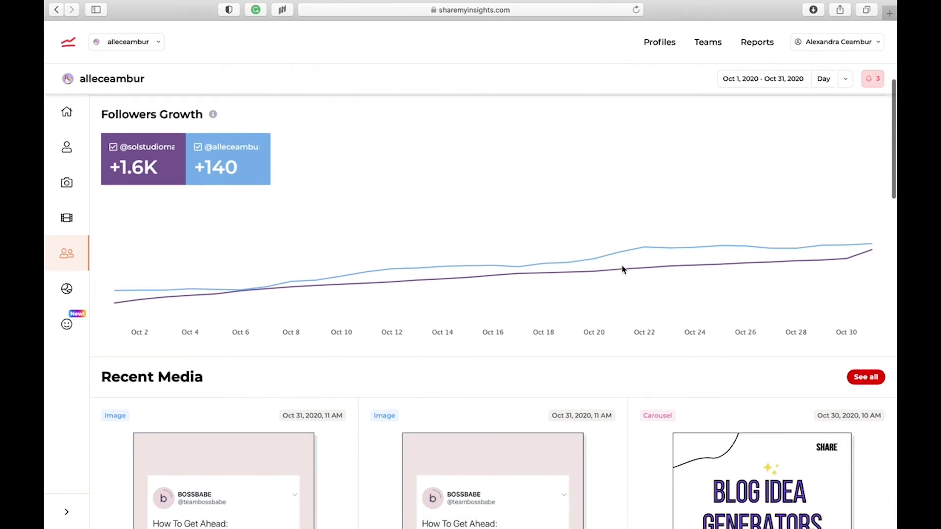
scroll(622, 269, down, 4)
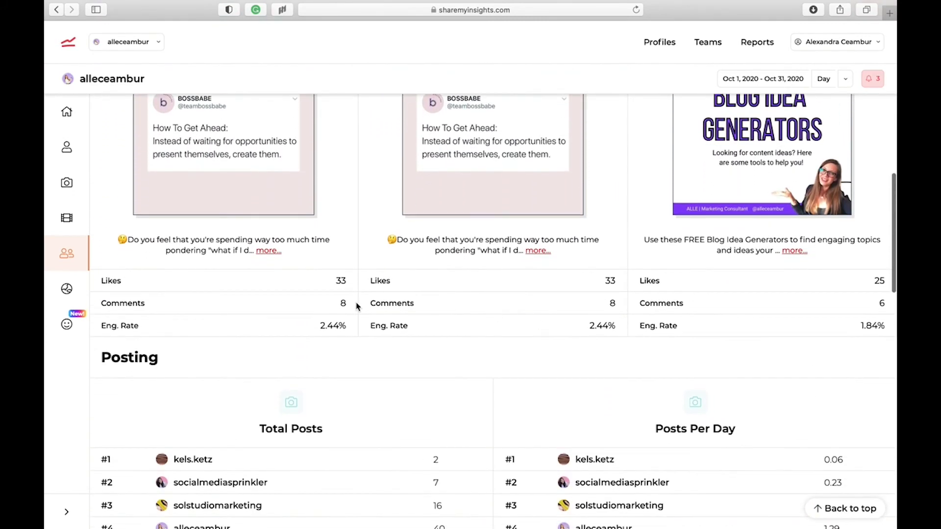
scroll(349, 307, down, 10)
scroll(221, 125, up, 2)
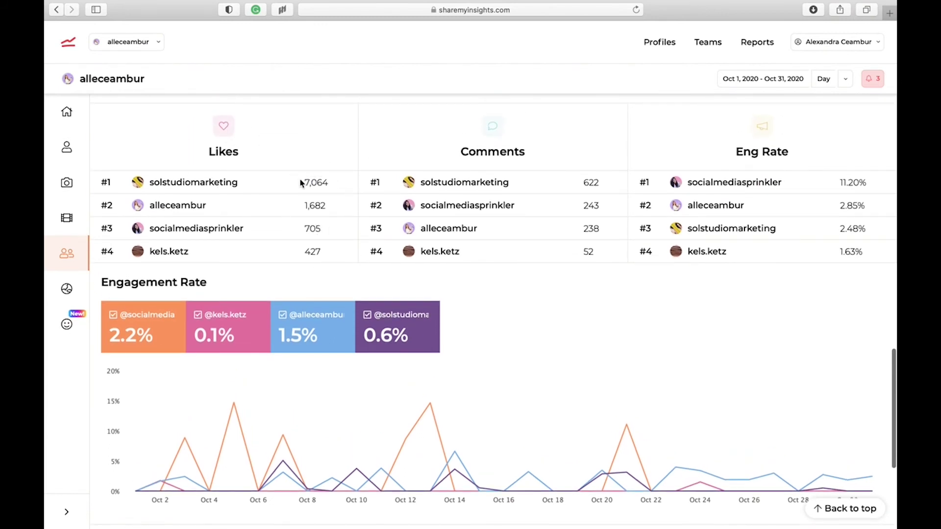
Show totals in the Competitors > Hashtags table, led by #socialmediamarketingstrategy with 705 likes
click(116, 361)
click(130, 394)
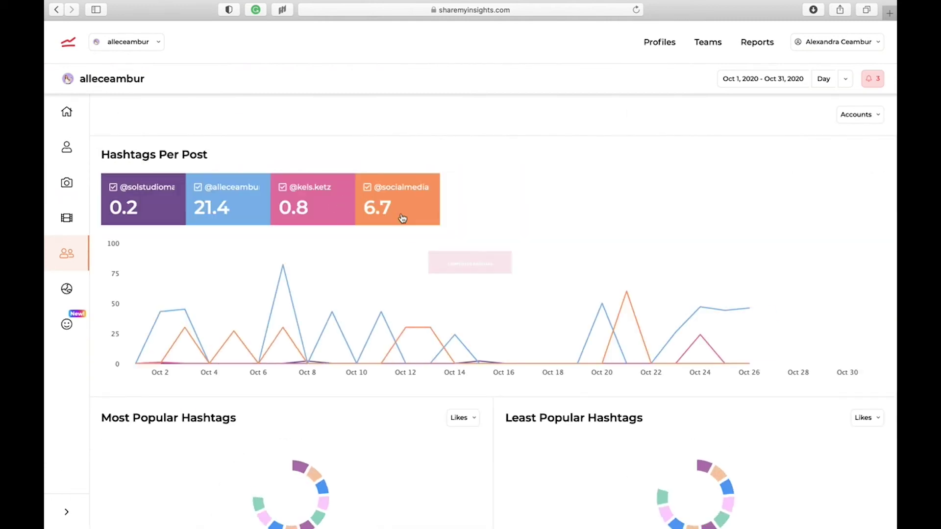
scroll(169, 203, down, 2)
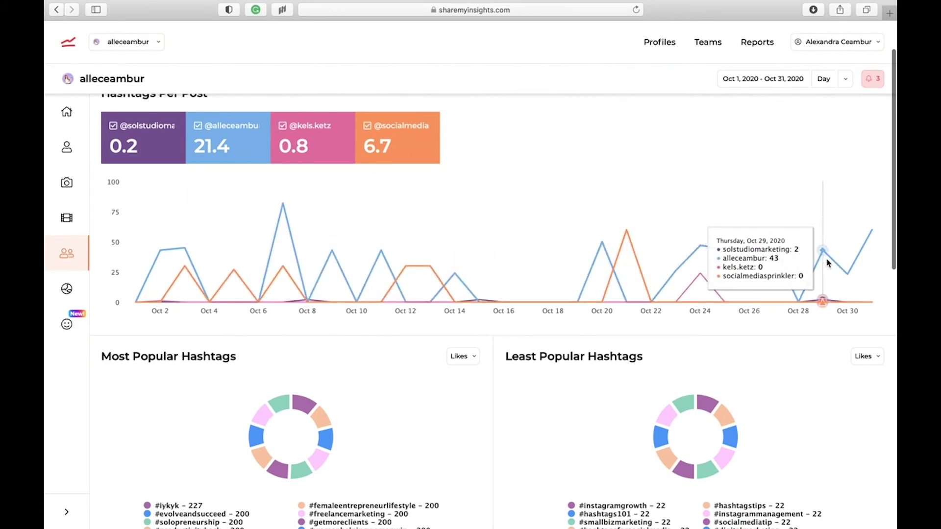
scroll(851, 258, down, 3)
scroll(851, 258, down, 5)
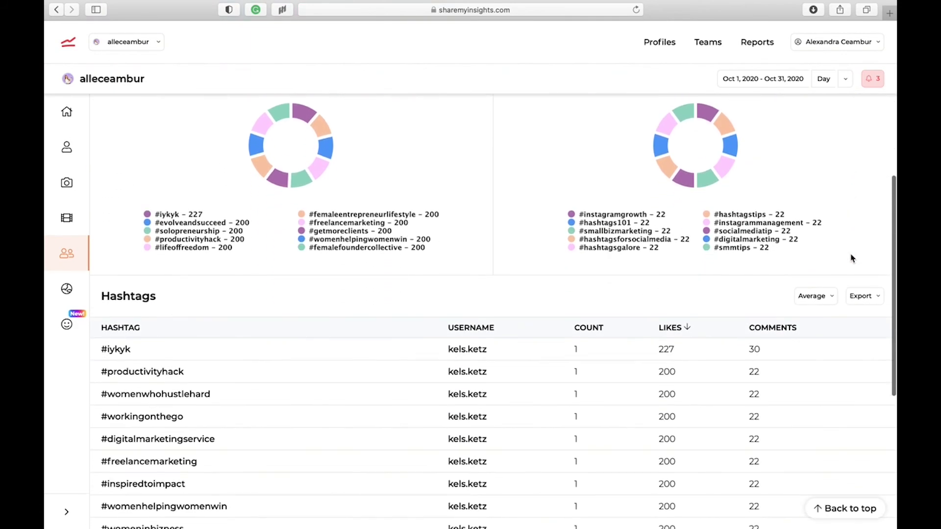
scroll(349, 139, up, 4)
scroll(373, 264, down, 5)
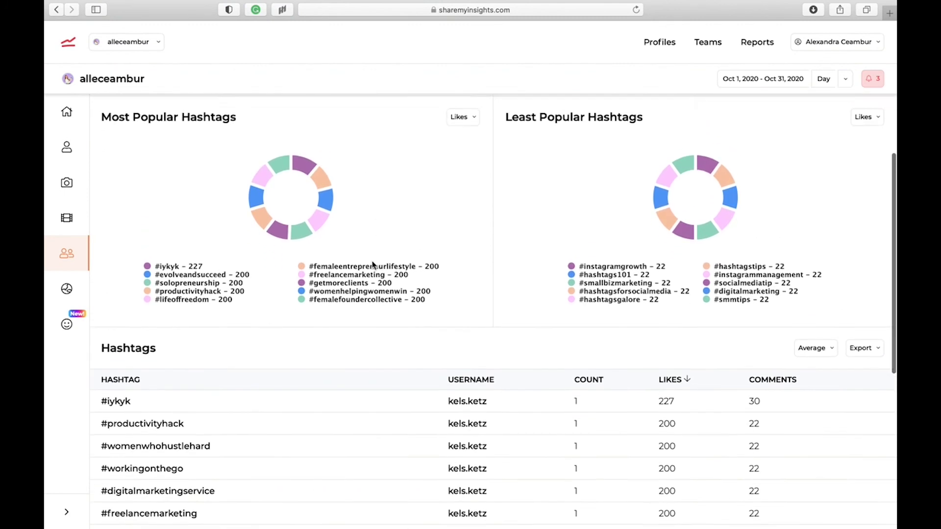
scroll(373, 265, down, 3)
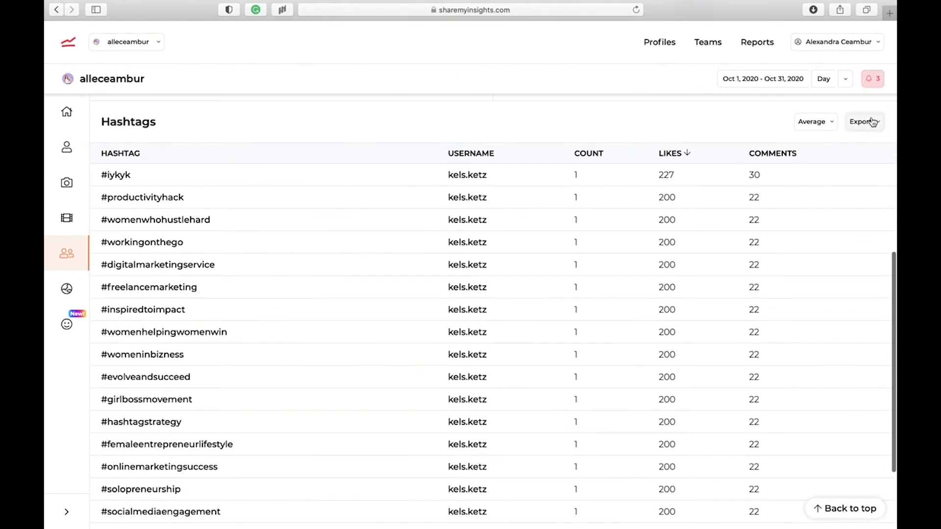
click(819, 123)
click(813, 169)
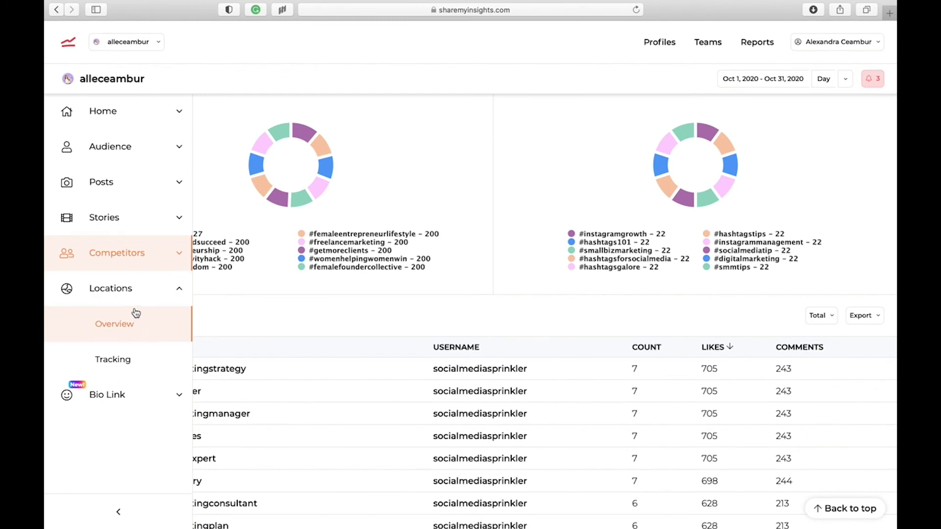
Open Locations > Overview and scroll to the follower countries table, led by Malaysia and United States
click(125, 328)
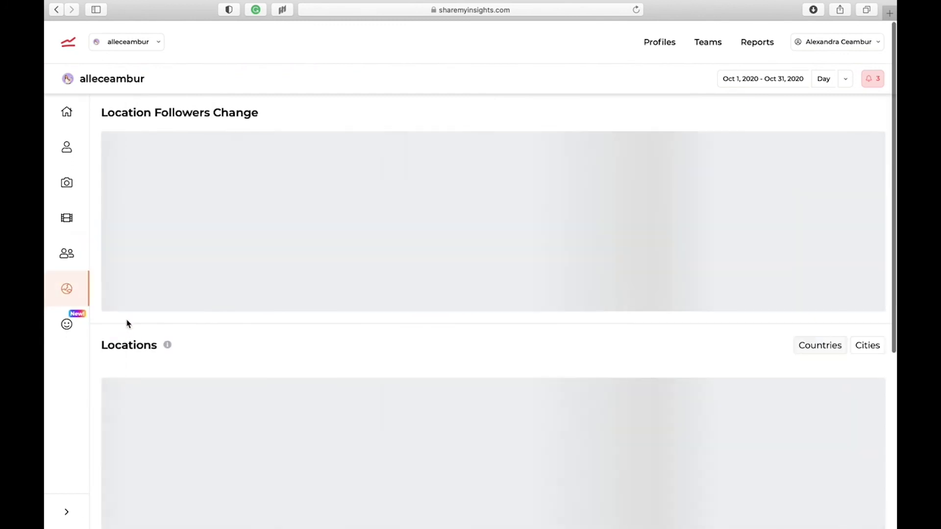
scroll(387, 192, down, 1)
scroll(387, 193, up, 1)
scroll(387, 192, down, 5)
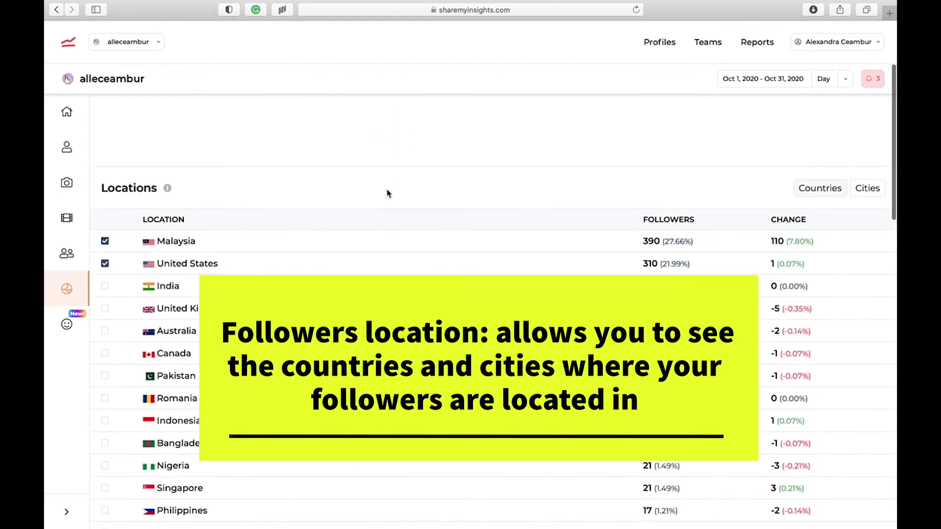
scroll(387, 193, down, 3)
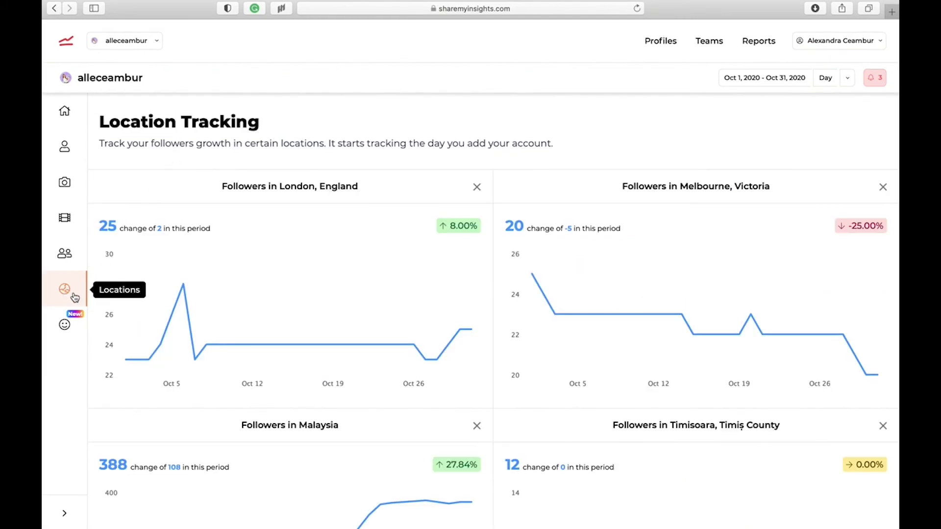
Open Location Tracking and scroll through the per-location follower charts down to Singapore and Houston
click(104, 358)
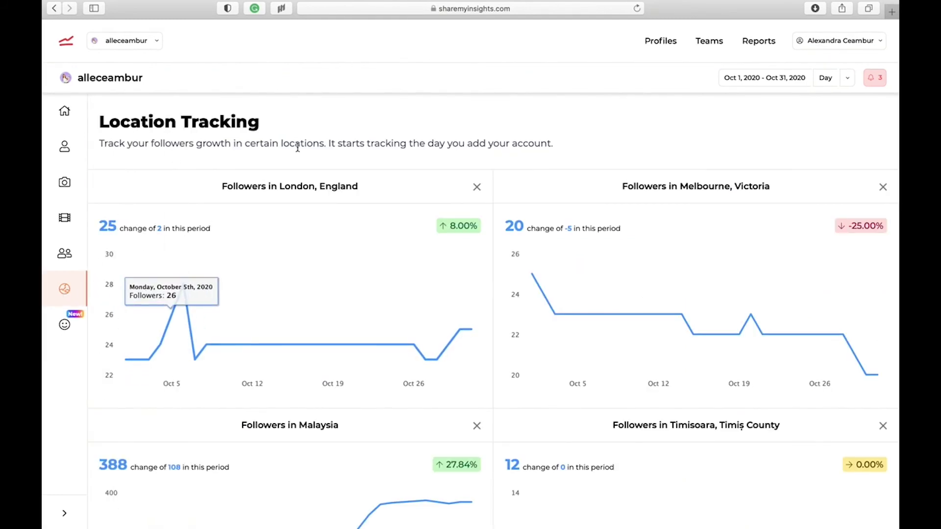
scroll(377, 182, down, 2)
scroll(378, 182, down, 2)
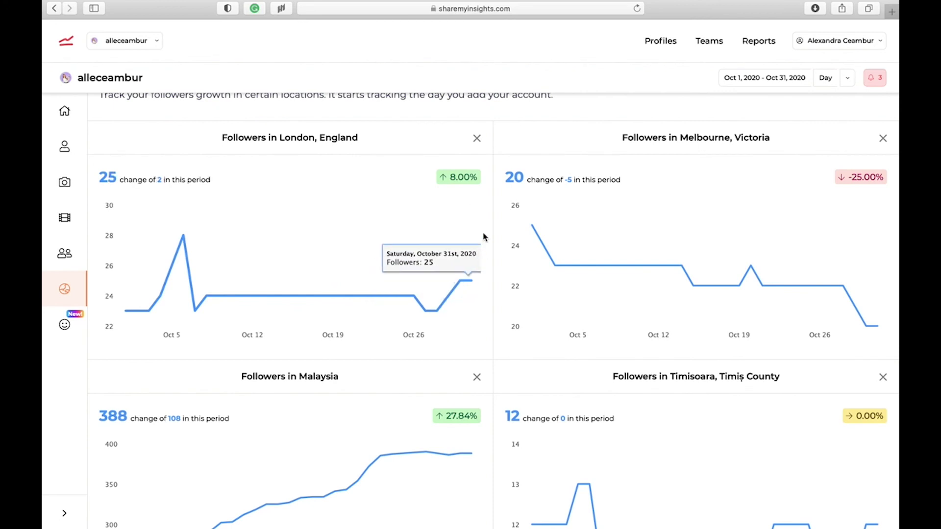
scroll(389, 289, down, 5)
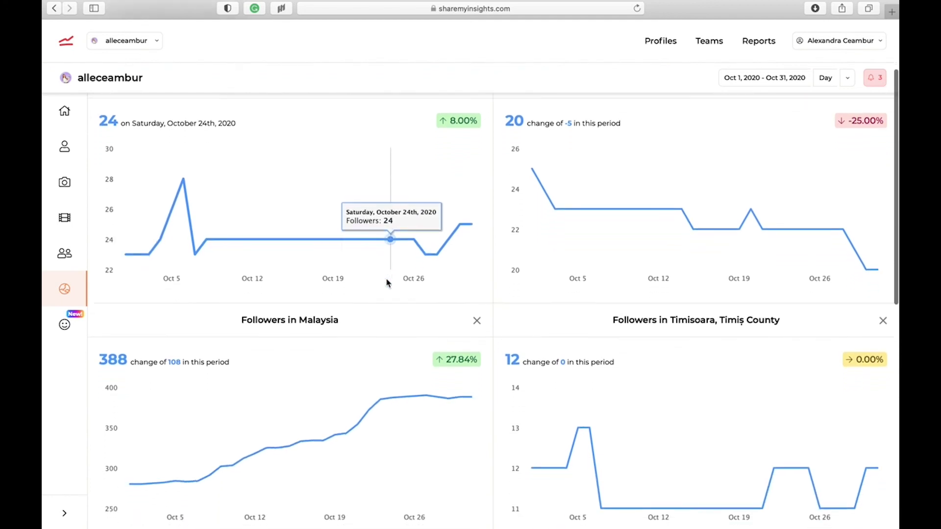
scroll(389, 282, down, 5)
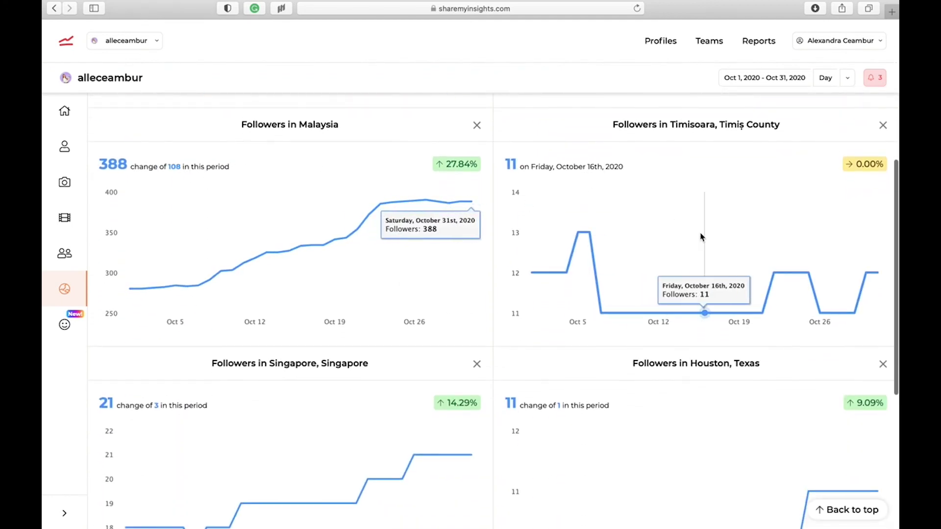
scroll(703, 237, down, 10)
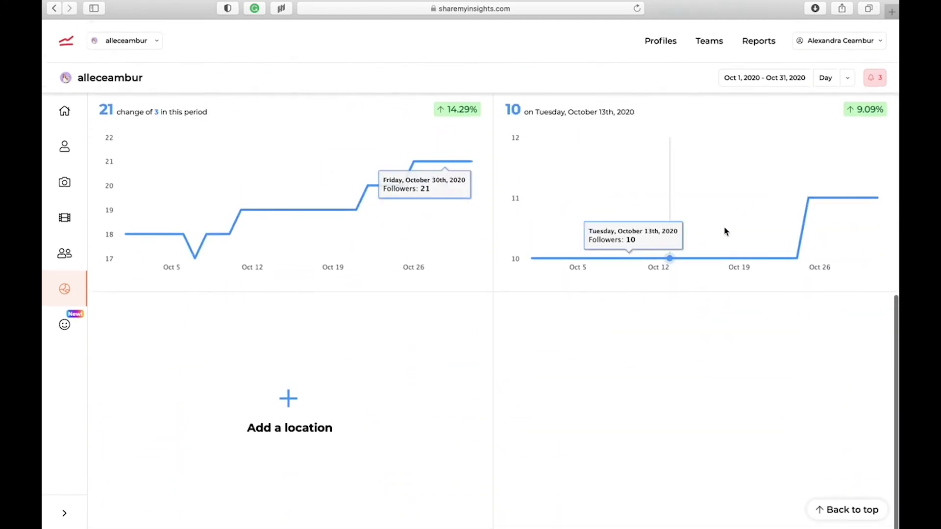
Add United Kingdom as a tracked location of type Country, then scroll back to the top
click(289, 399)
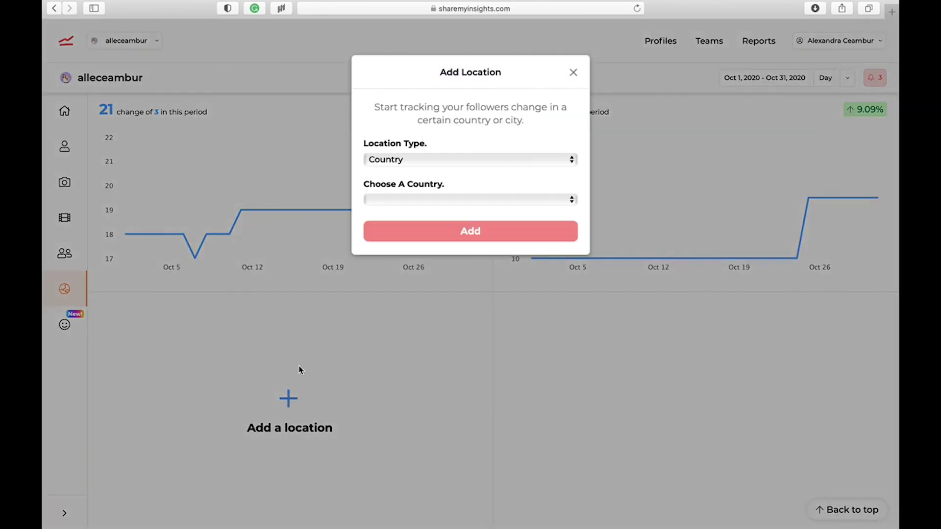
click(412, 162)
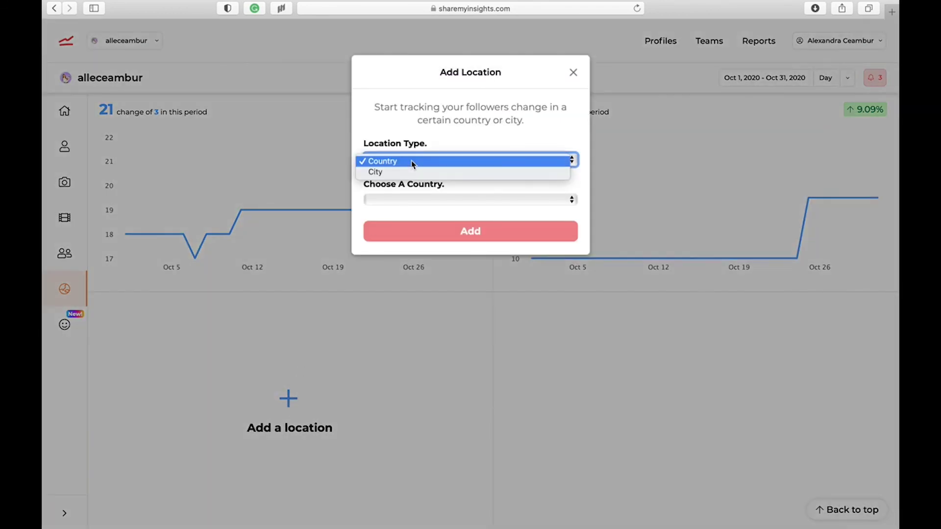
click(413, 162)
click(413, 161)
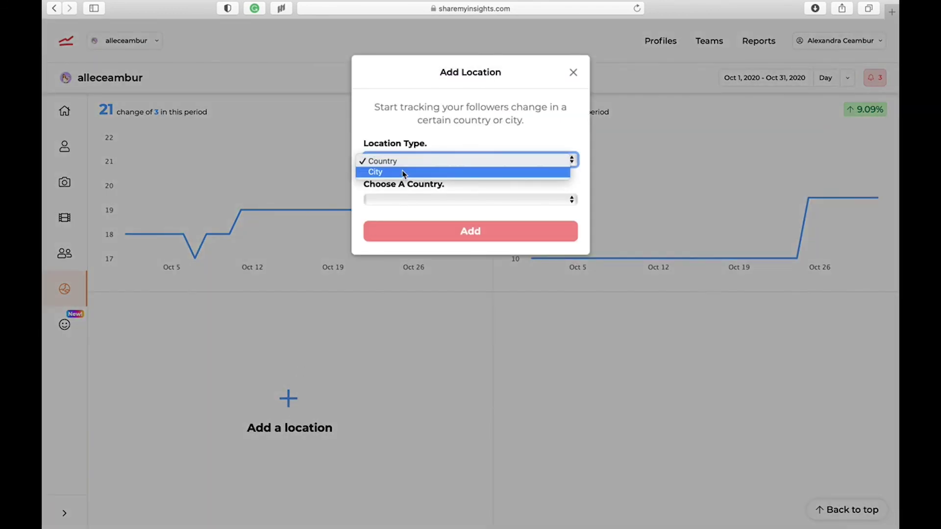
click(443, 188)
click(439, 200)
click(441, 212)
click(470, 231)
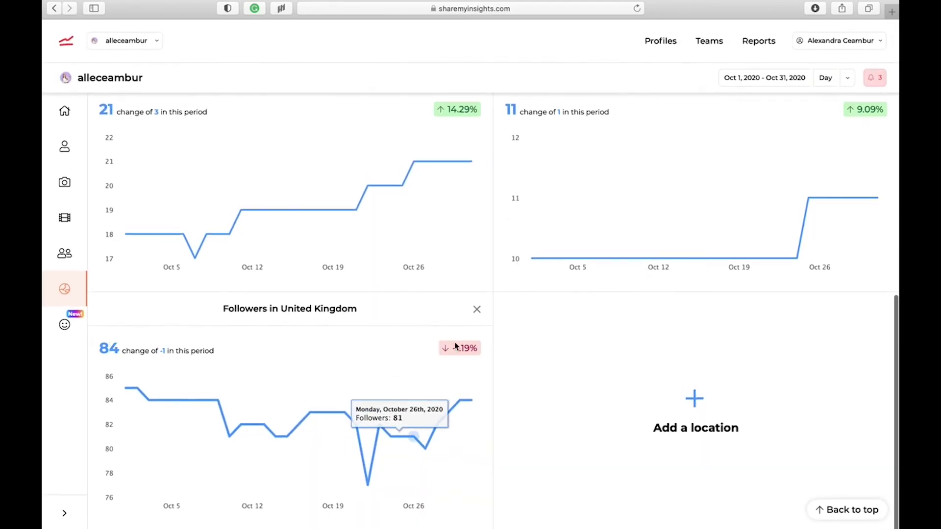
scroll(611, 277, up, 10)
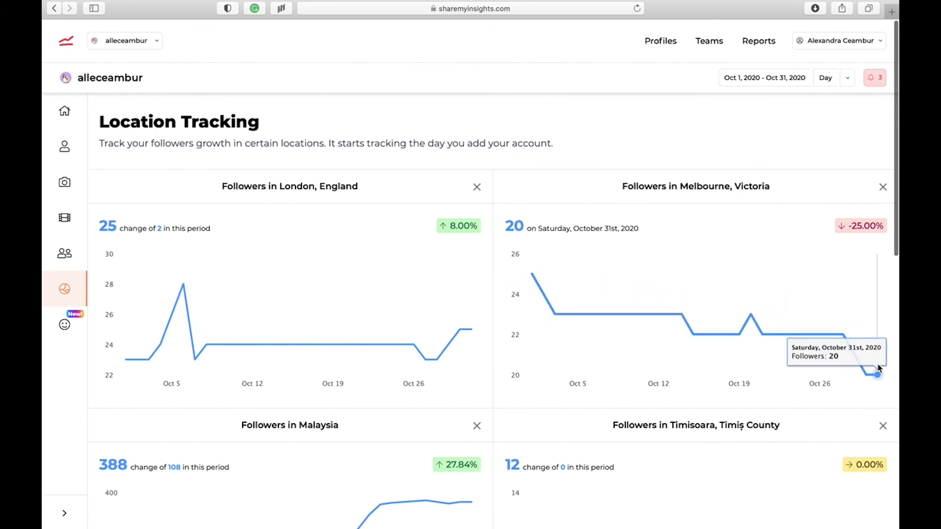
Check bio link click insights, then return to the Home overview with 841 likes and 119 comments
click(64, 324)
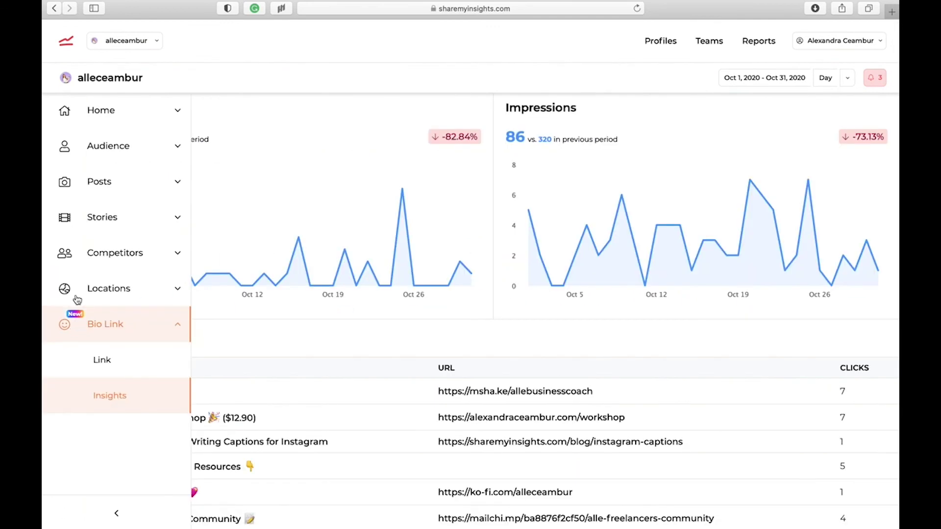
click(112, 117)
click(112, 178)
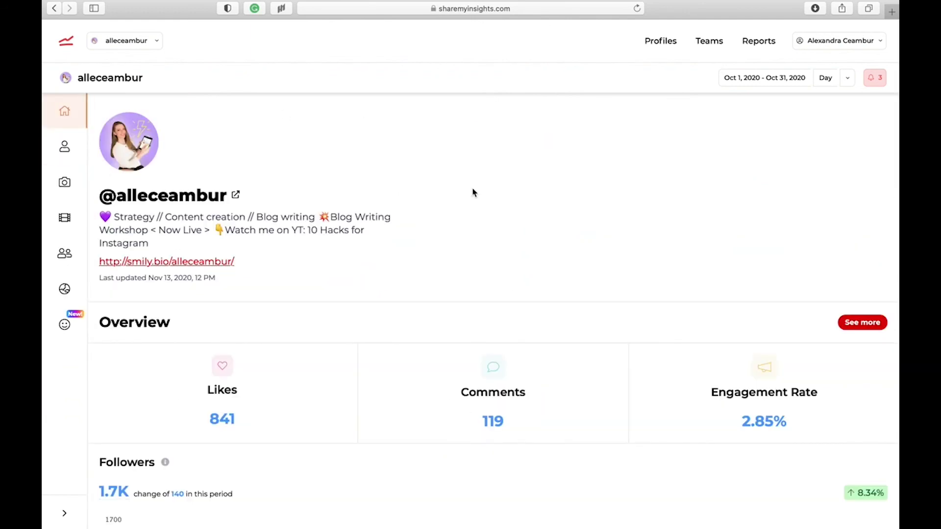